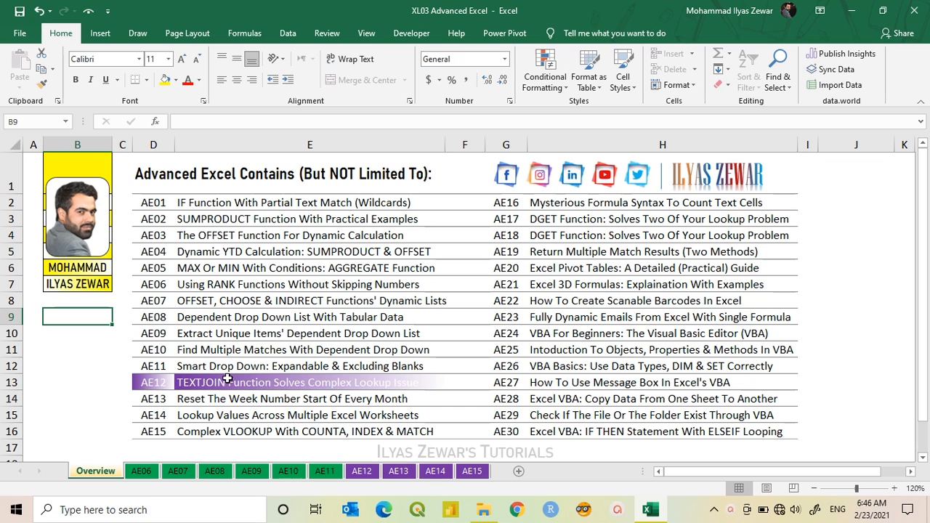
- Open the AE12 sheet and start a CONCATENATE formula in cell H5
{"action": "left_click", "coordinate": [362, 472]}
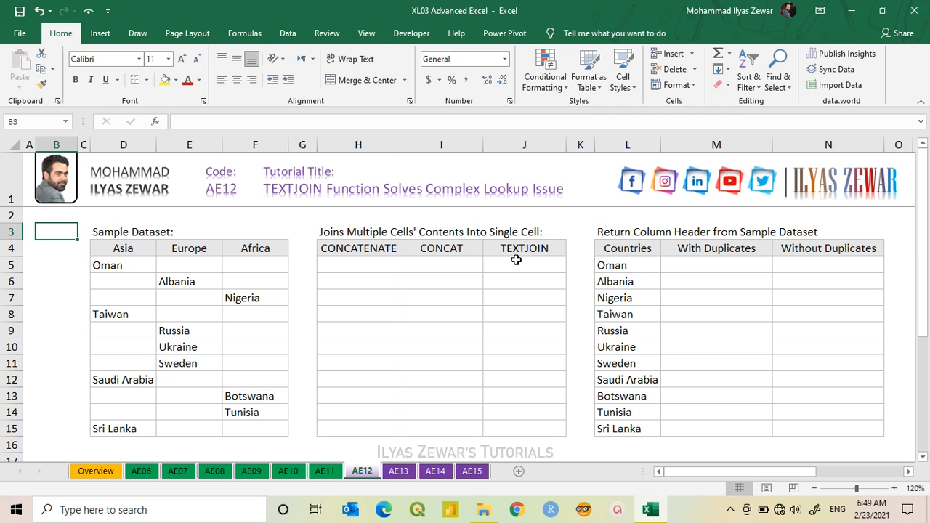
{"action": "left_click", "coordinate": [364, 268]}
{"action": "type", "text": "="}
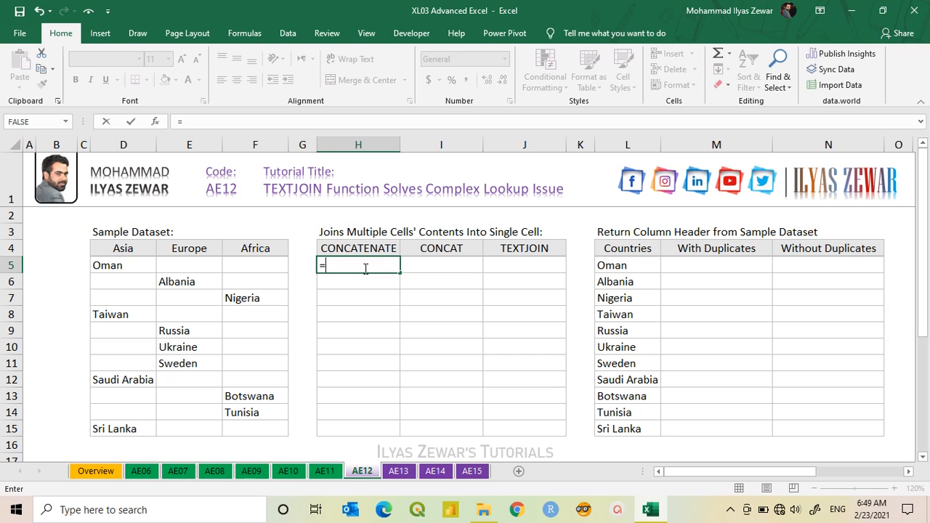
{"action": "type", "text": "con"}
{"action": "key", "text": "Down"}
{"action": "key", "text": "Down"}
{"action": "key", "text": "Down"}
{"action": "key", "text": "Down"}
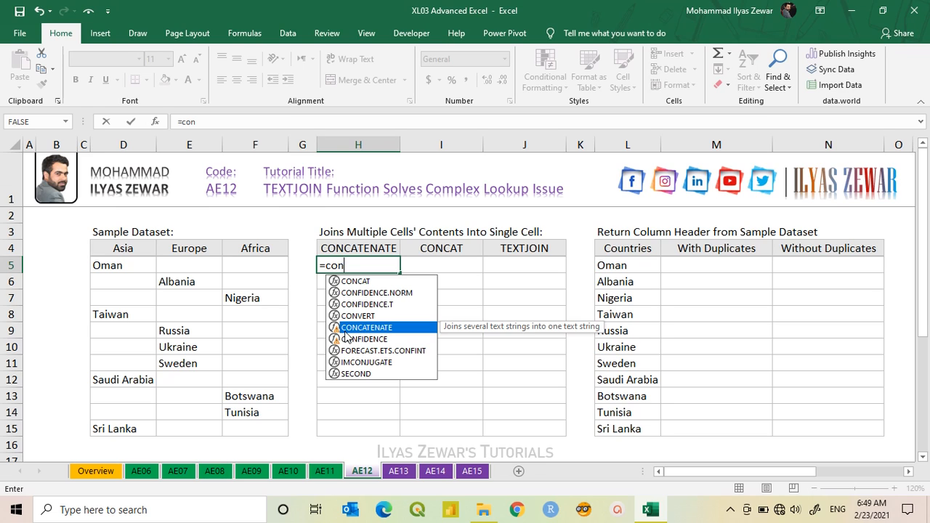
{"action": "key", "text": "Tab"}
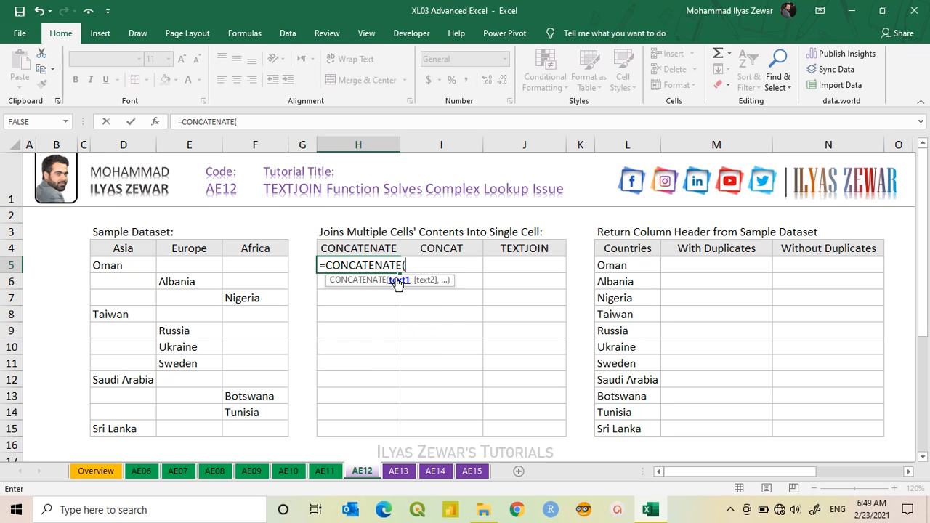
- Complete the CONCATENATE formula in H5 with D5, E5 and F5 as separate arguments
{"action": "left_click", "coordinate": [141, 266]}
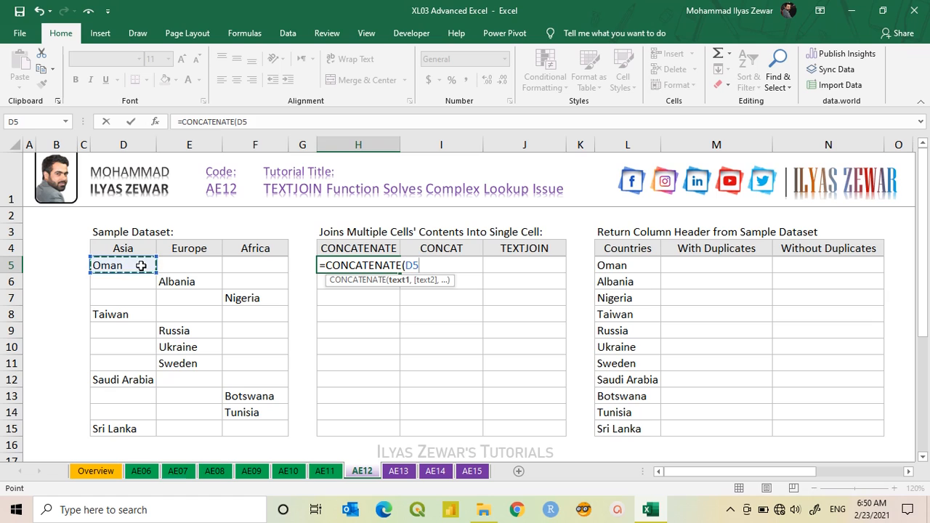
{"action": "type", "text": ","}
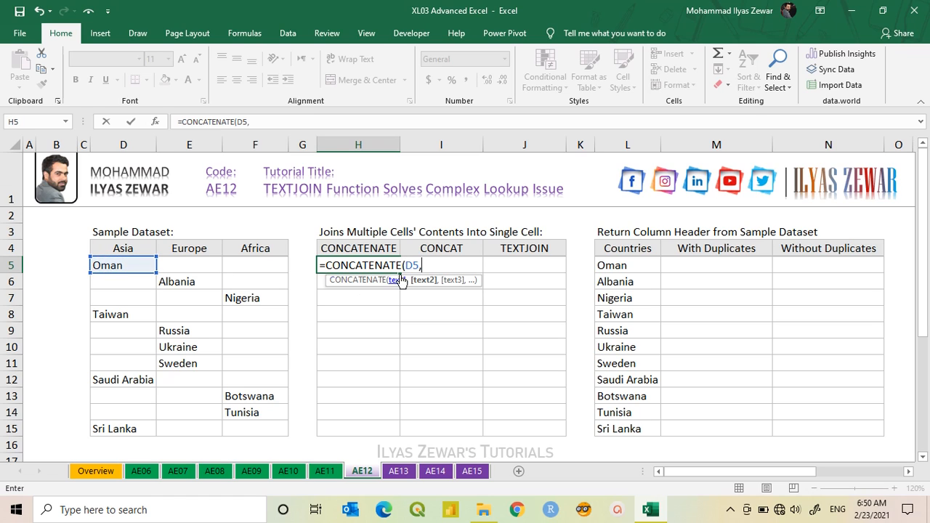
{"action": "left_click", "coordinate": [197, 266]}
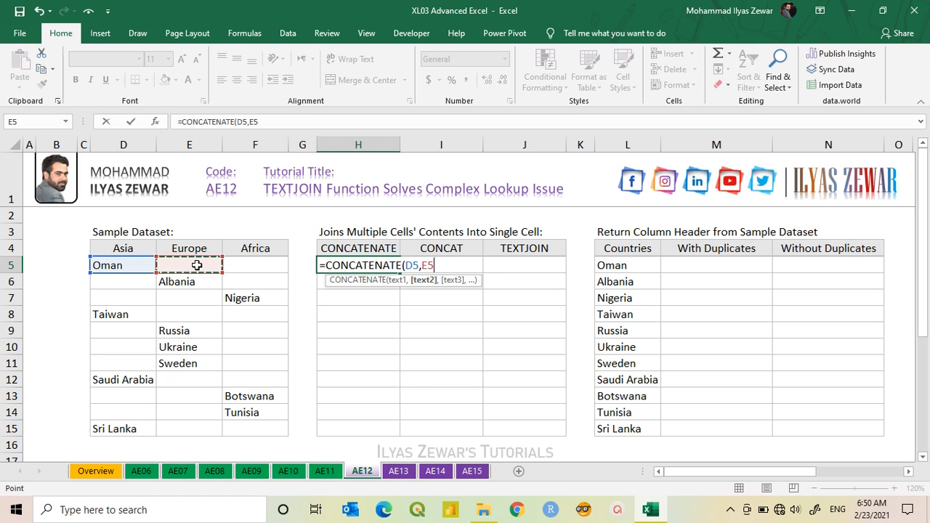
{"action": "type", "text": ","}
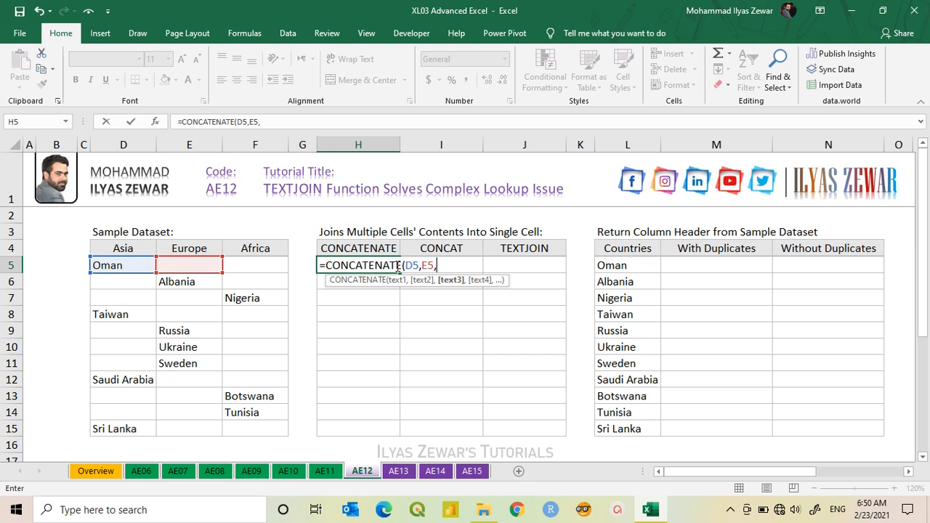
{"action": "left_click", "coordinate": [258, 266]}
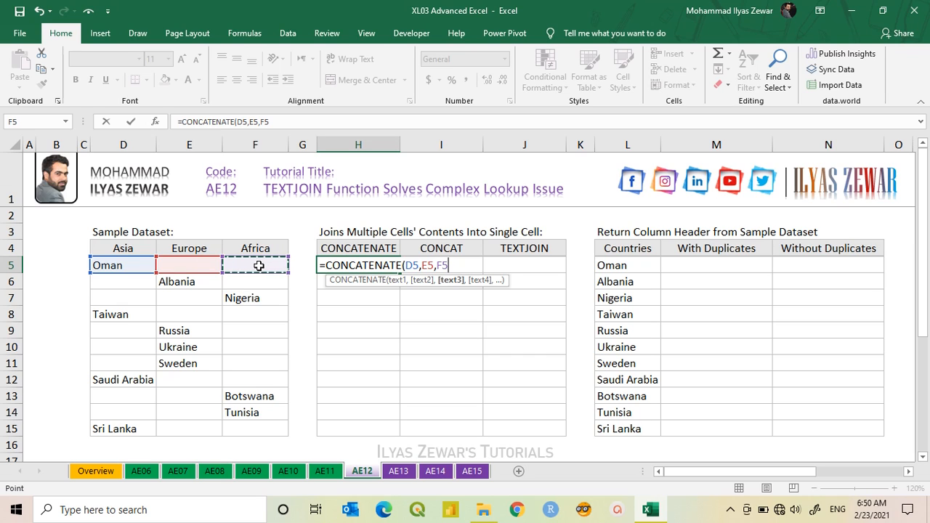
{"action": "type", "text": ")"}
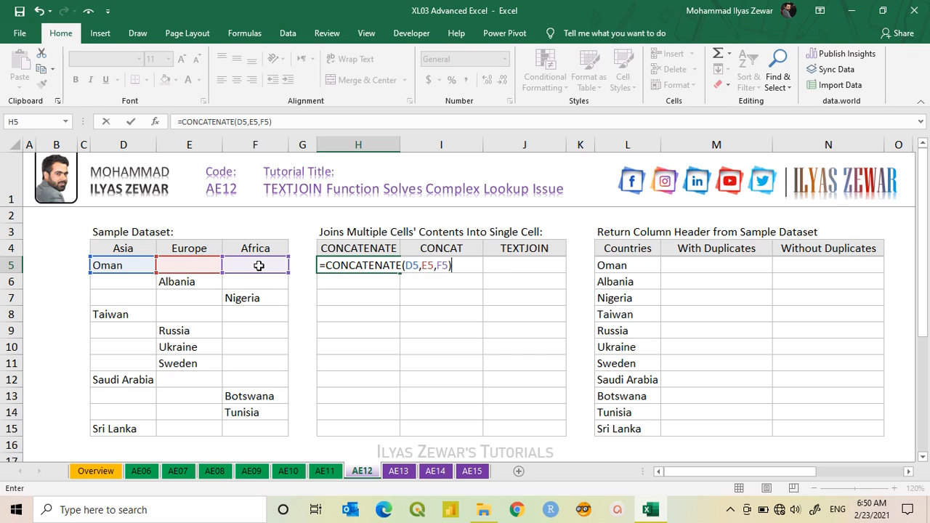
{"action": "key", "text": "Return"}
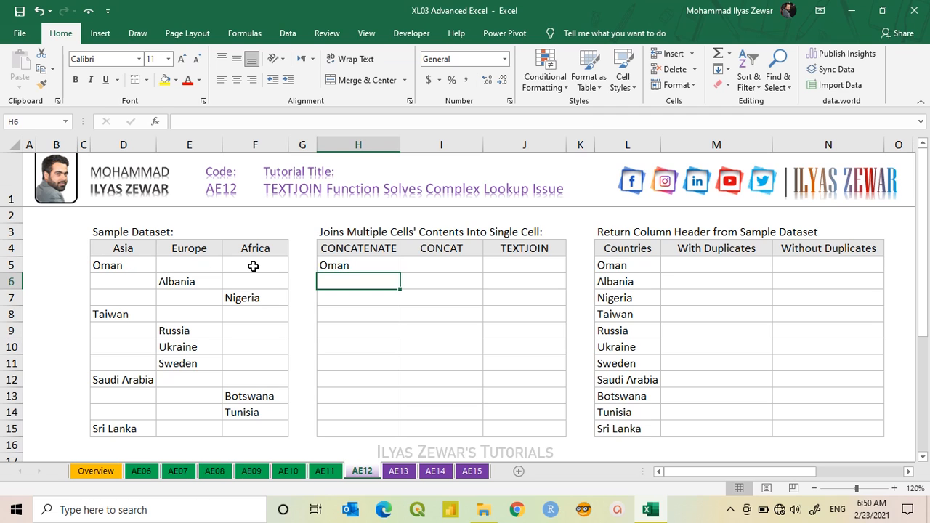
- Copy Albania from cell E6 into cell F5 under Africa
{"action": "left_click", "coordinate": [203, 288]}
{"action": "key", "text": "ctrl+c"}
{"action": "left_click", "coordinate": [266, 265]}
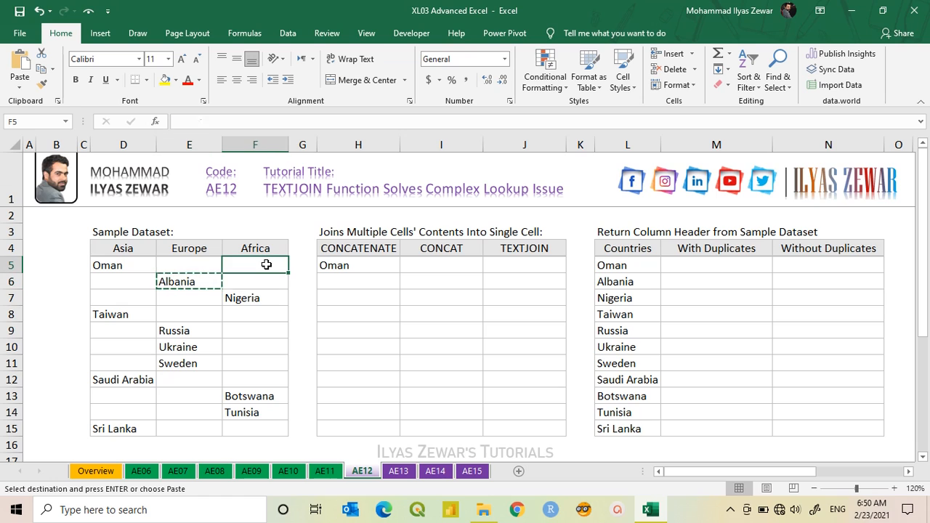
{"action": "key", "text": "ctrl+v"}
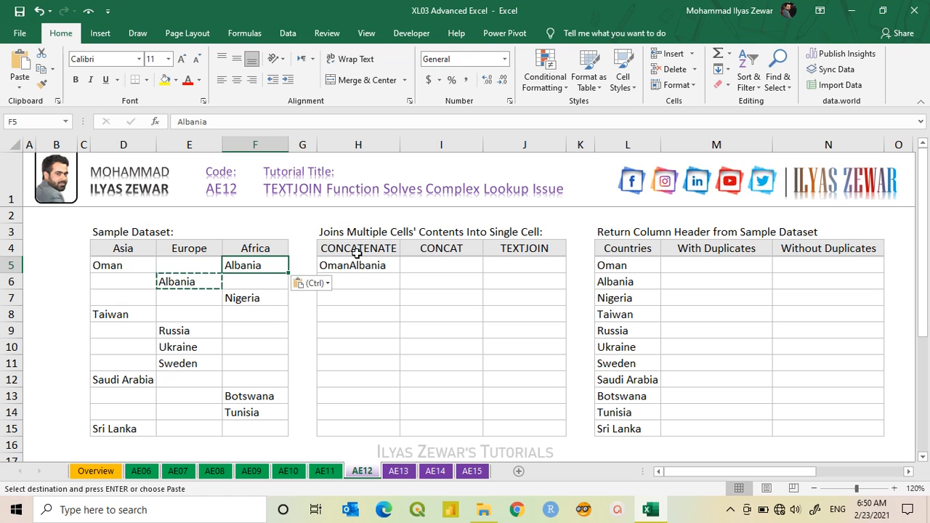
- Enter =CONCAT(D5,E5,F5) in cell I5, referencing the three cells individually
{"action": "left_click", "coordinate": [451, 268]}
{"action": "type", "text": "="}
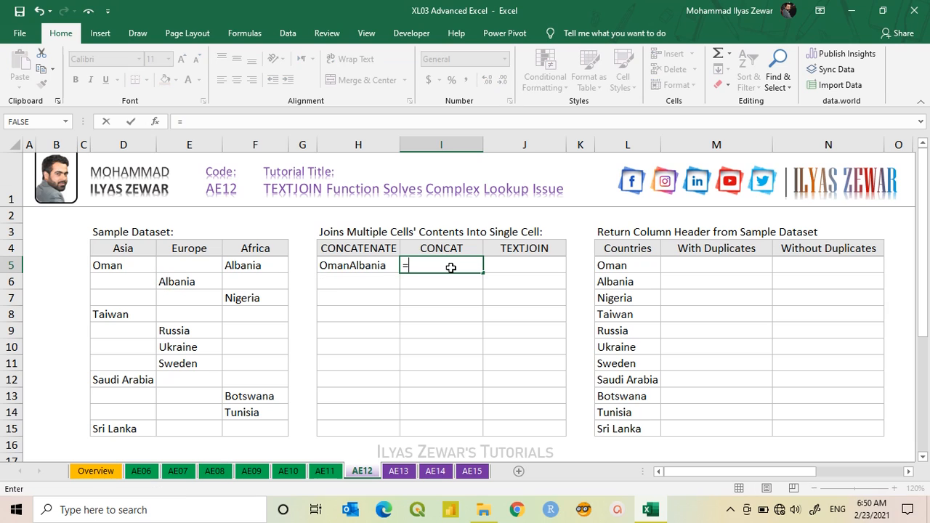
{"action": "type", "text": "con"}
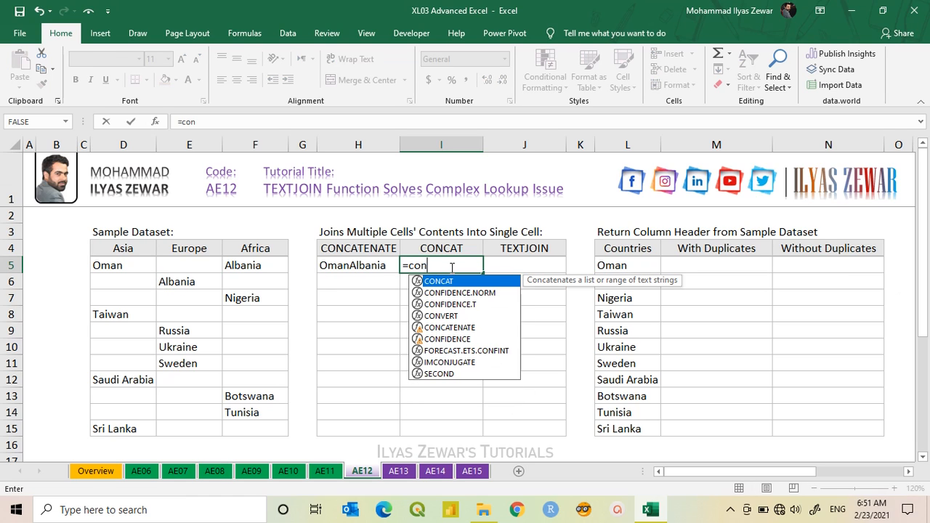
{"action": "key", "text": "Tab"}
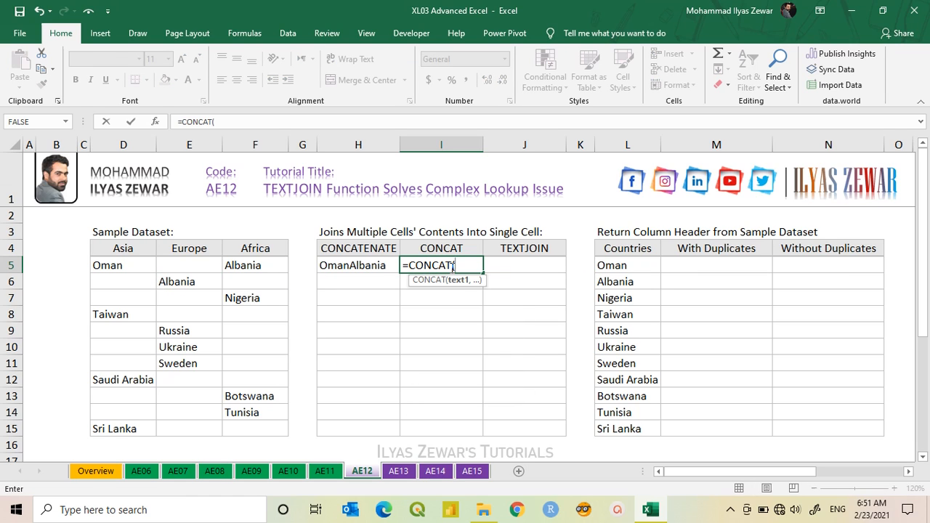
{"action": "left_click", "coordinate": [119, 267]}
{"action": "type", "text": ","}
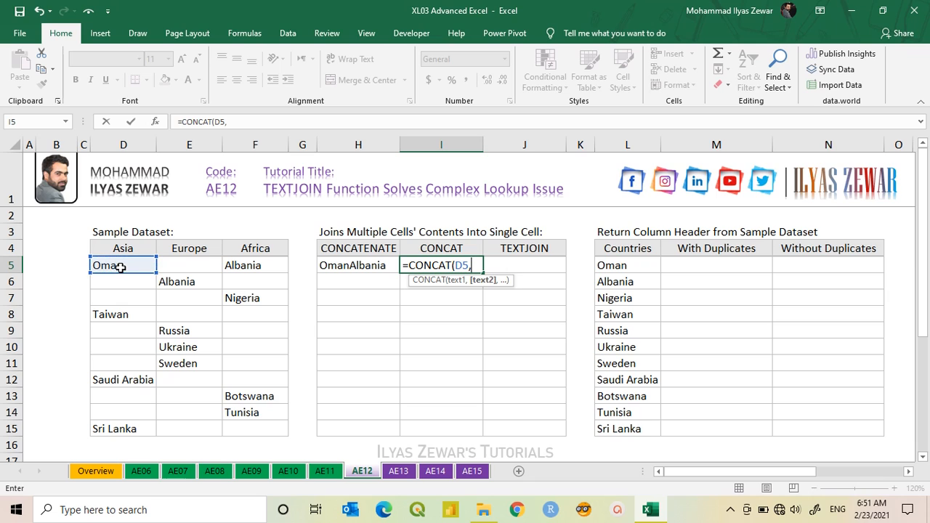
{"action": "left_click", "coordinate": [200, 265]}
{"action": "type", "text": ","}
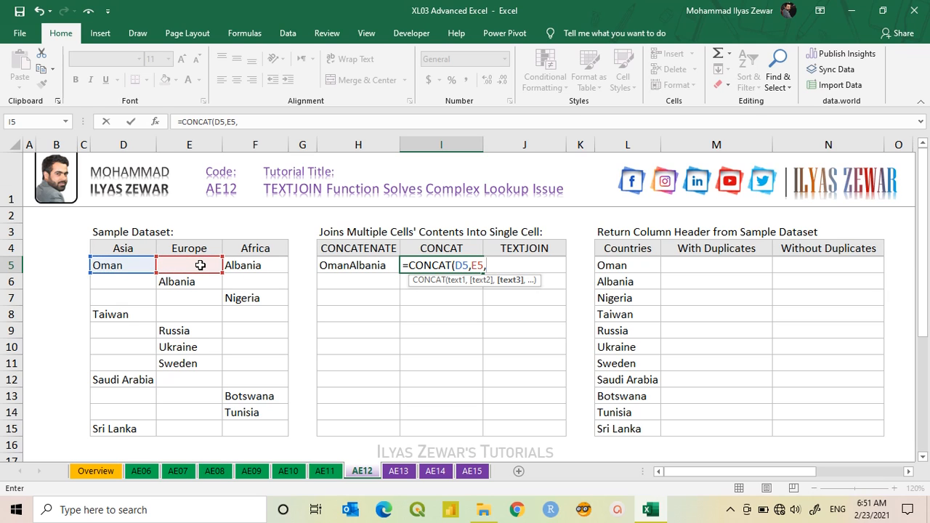
{"action": "left_click", "coordinate": [268, 271]}
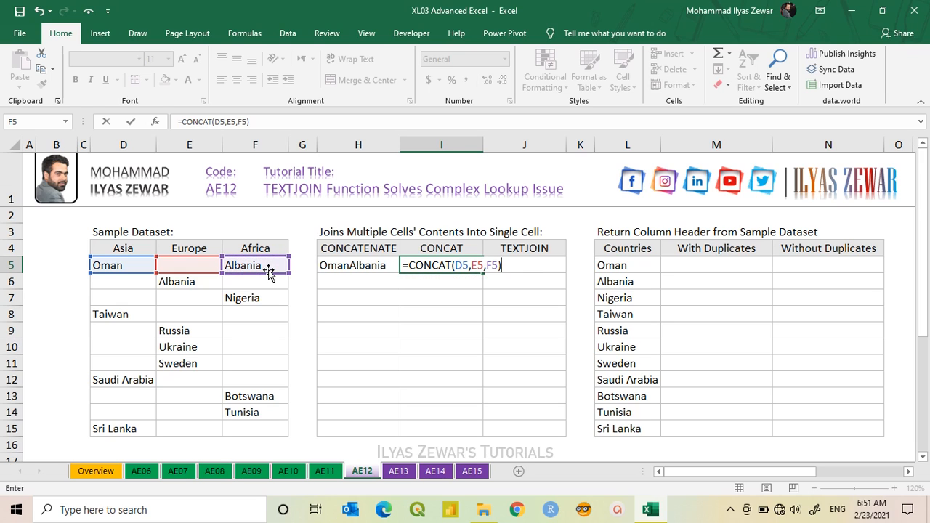
{"action": "key", "text": "Return"}
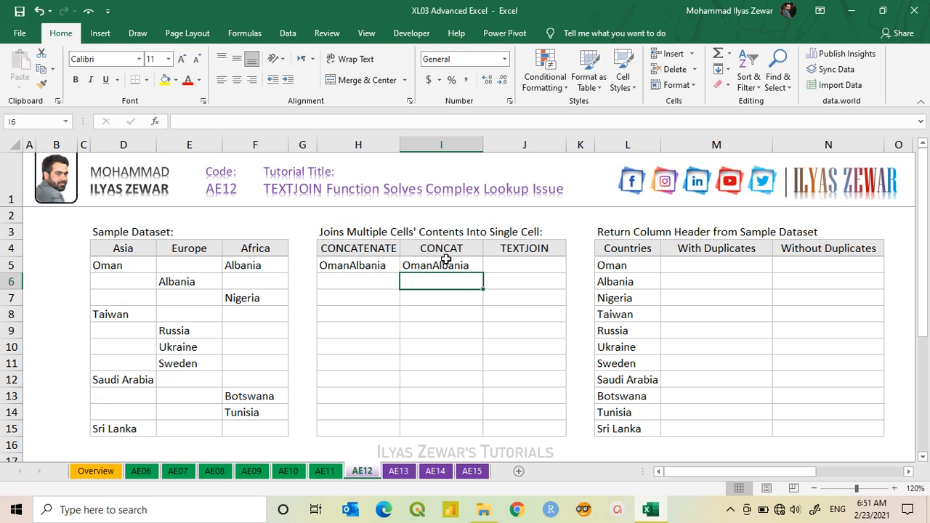
- Replace the formula in H5 with =CONCATENATE(D5:F5), using the cell range as its single argument
{"action": "left_click", "coordinate": [361, 265]}
{"action": "type", "text": "=con"}
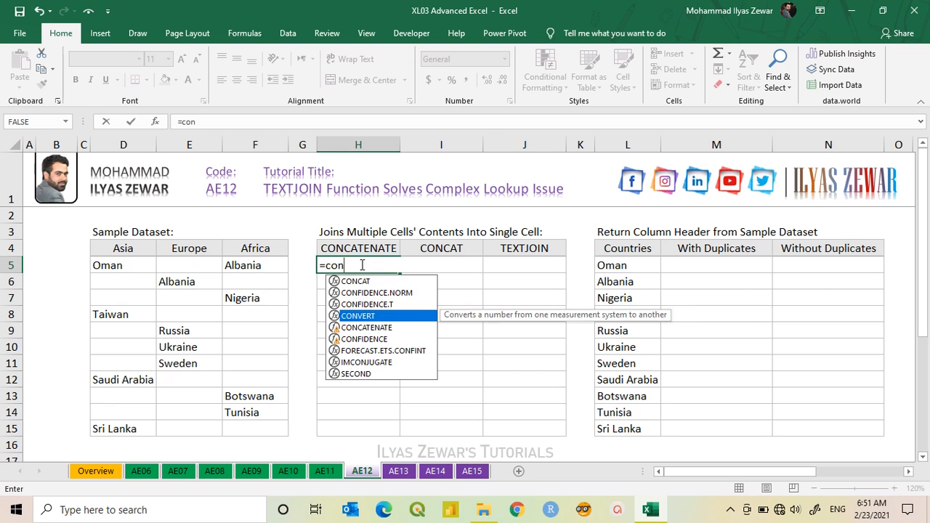
{"action": "key", "text": "Down"}
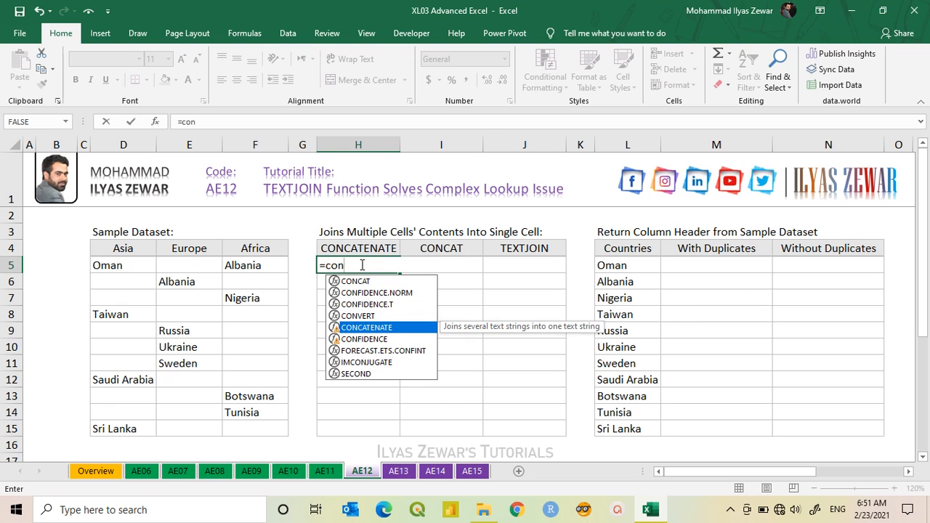
{"action": "key", "text": "Tab"}
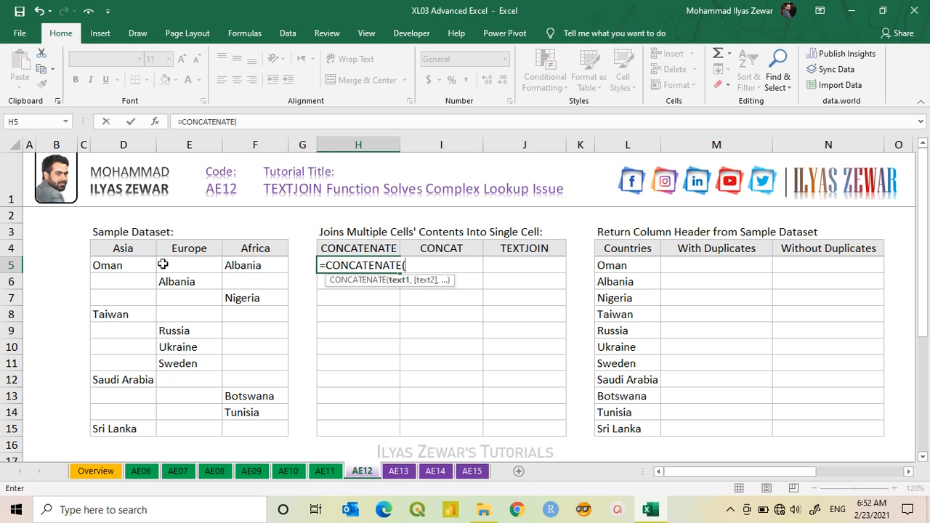
{"action": "left_click_drag", "start_coordinate": [132, 266], "coordinate": [254, 266]}
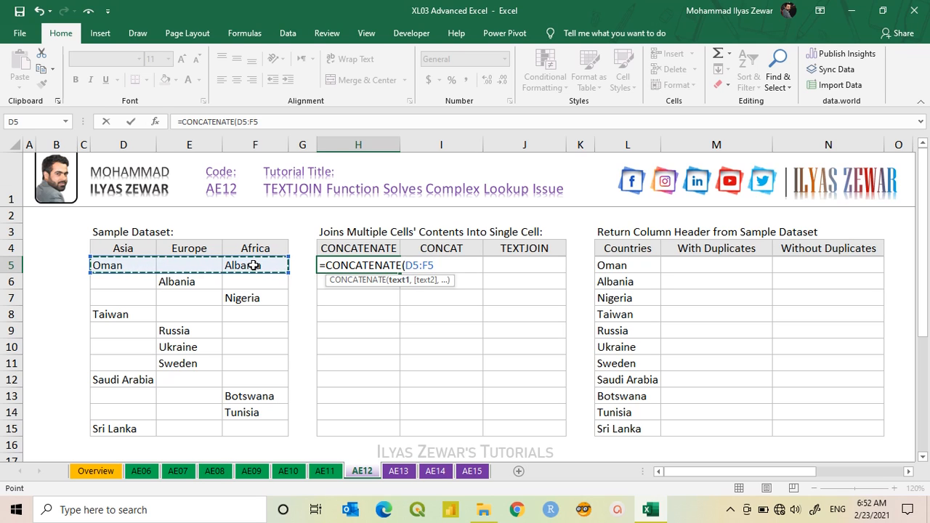
{"action": "type", "text": ")"}
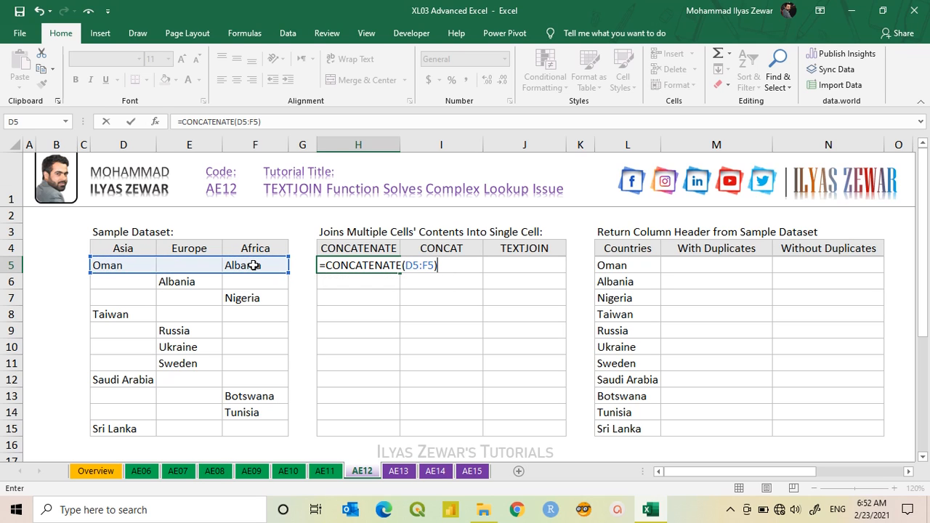
{"action": "key", "text": "Return"}
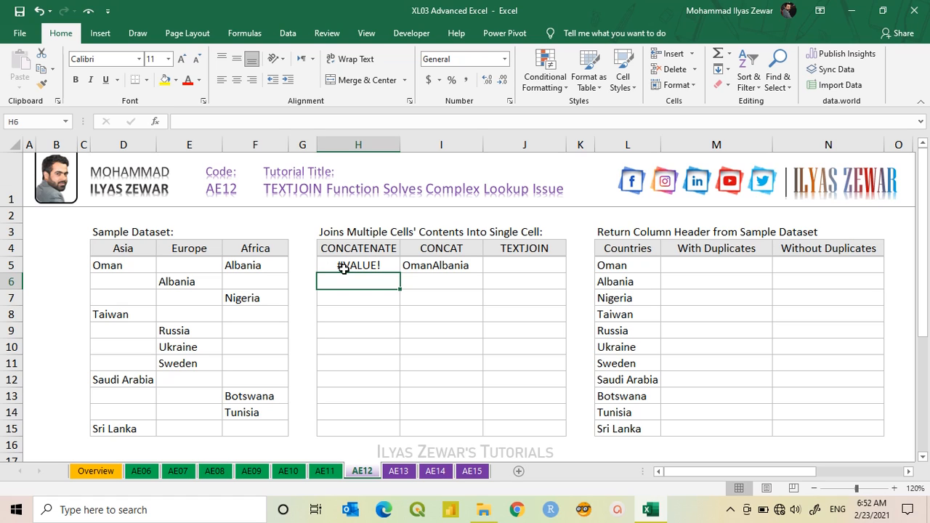
- Replace the formula in I5 with =CONCAT(D5:F5), joining the row as one range
{"action": "left_click", "coordinate": [434, 265]}
{"action": "type", "text": "="}
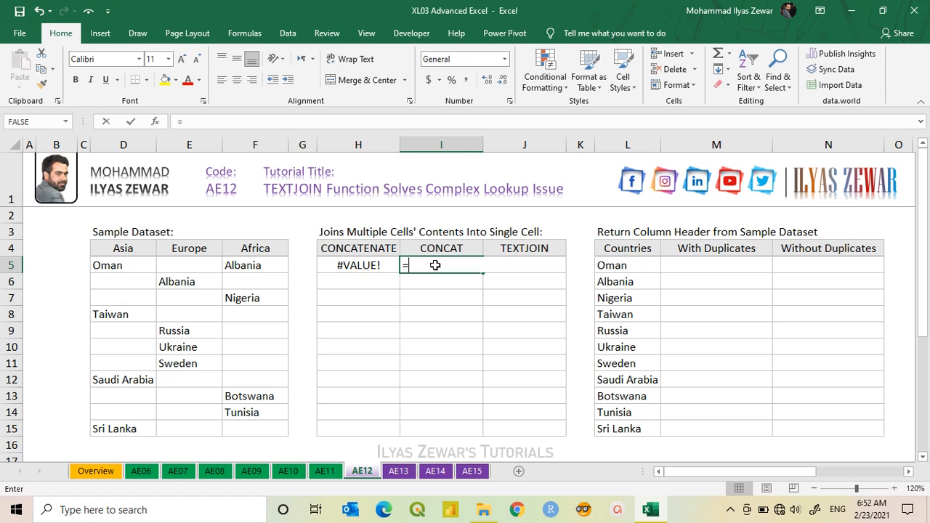
{"action": "type", "text": "conc"}
{"action": "key", "text": "Tab"}
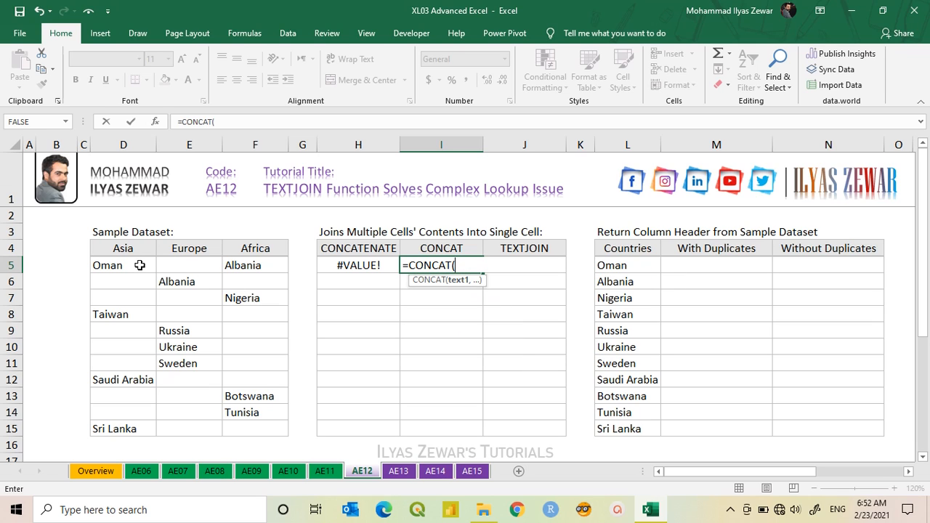
{"action": "left_click_drag", "start_coordinate": [111, 266], "coordinate": [255, 266]}
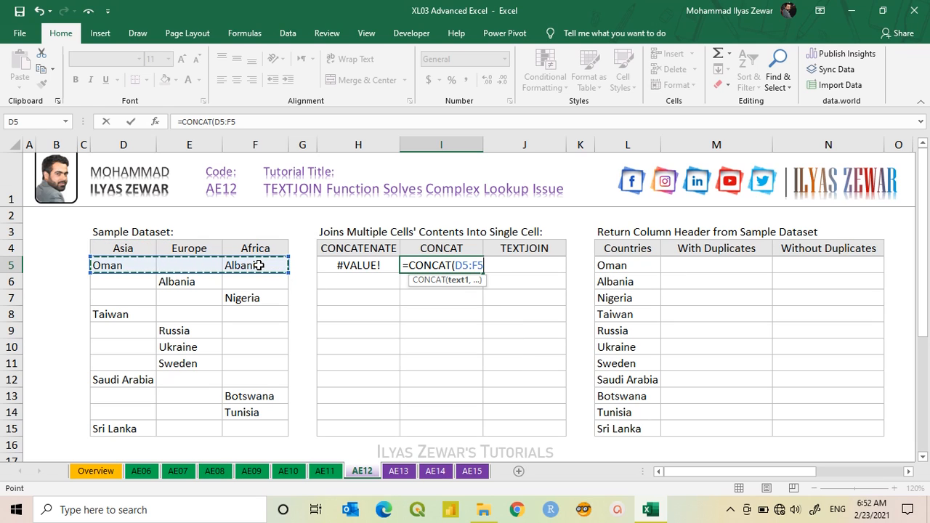
{"action": "type", "text": ")"}
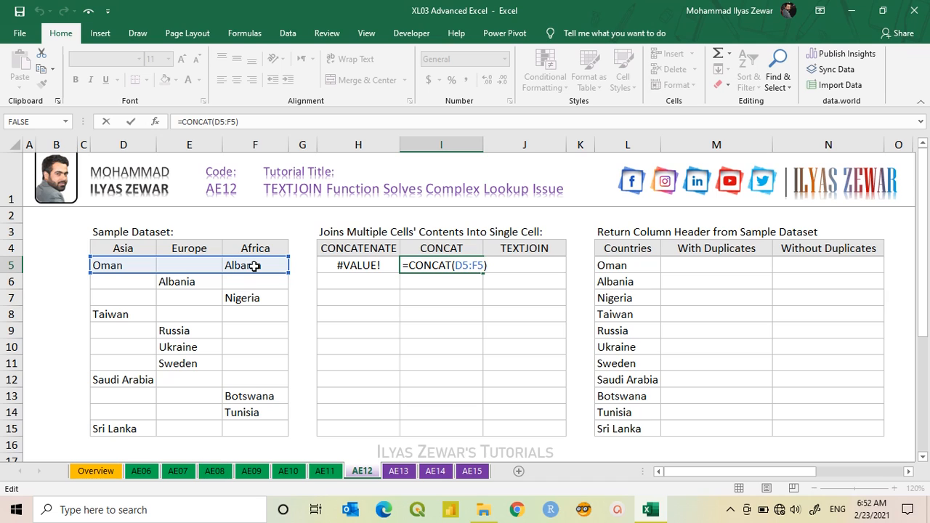
{"action": "key", "text": "Return"}
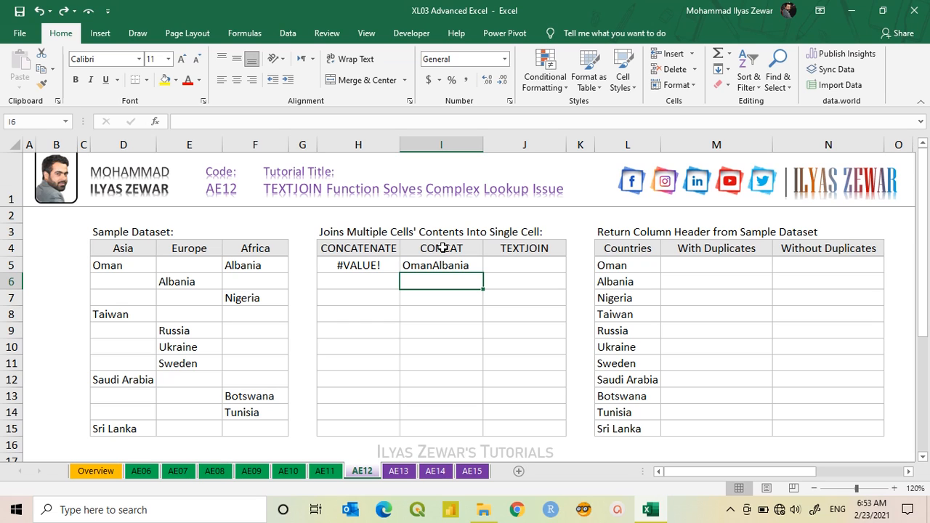
- Start a TEXTJOIN formula in cell J5 with ";" as the delimiter and TRUE to ignore empty cells
{"action": "left_click", "coordinate": [530, 267]}
{"action": "type", "text": "="}
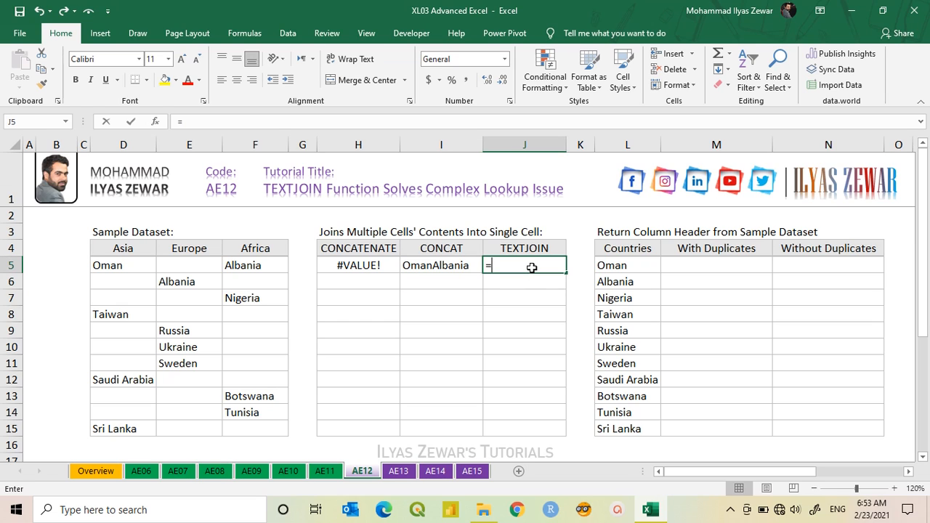
{"action": "type", "text": "tex"}
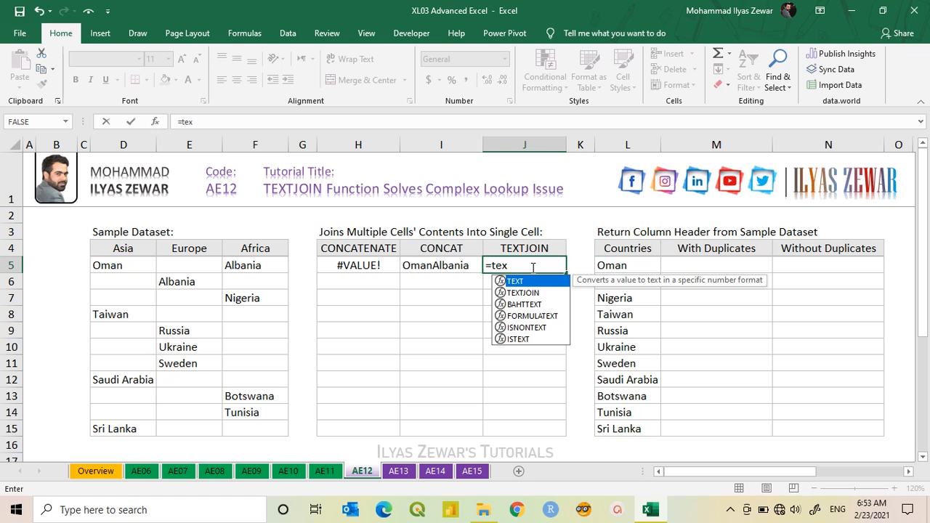
{"action": "key", "text": "Down"}
{"action": "key", "text": "Tab"}
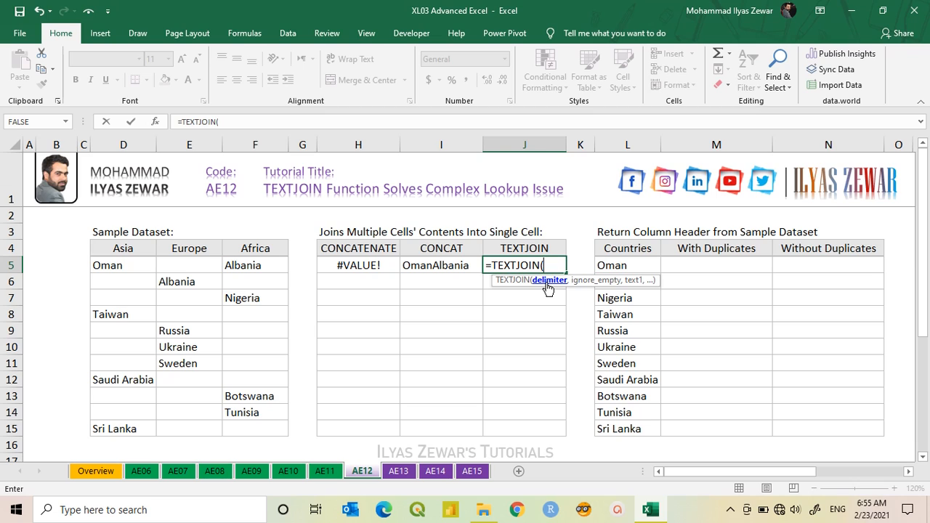
{"action": "type", "text": "\";\","}
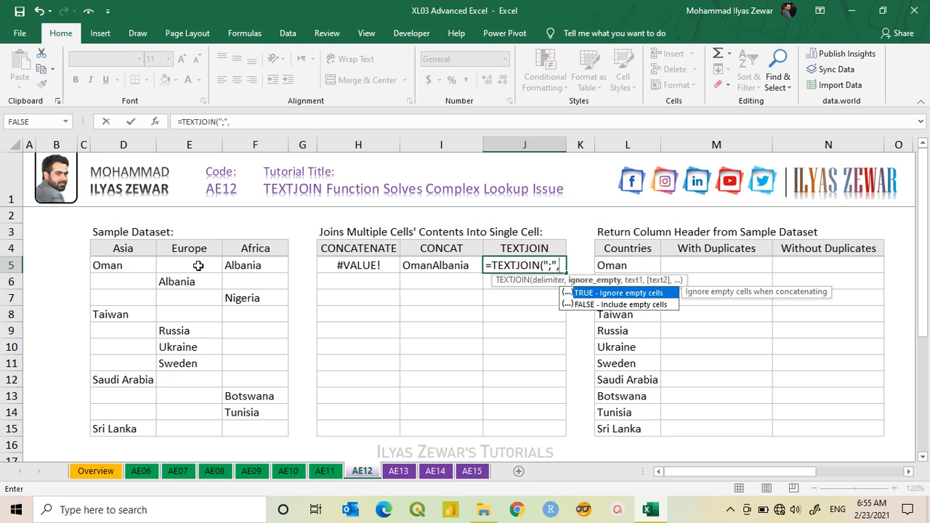
{"action": "double_click", "coordinate": [589, 294]}
{"action": "type", "text": ","}
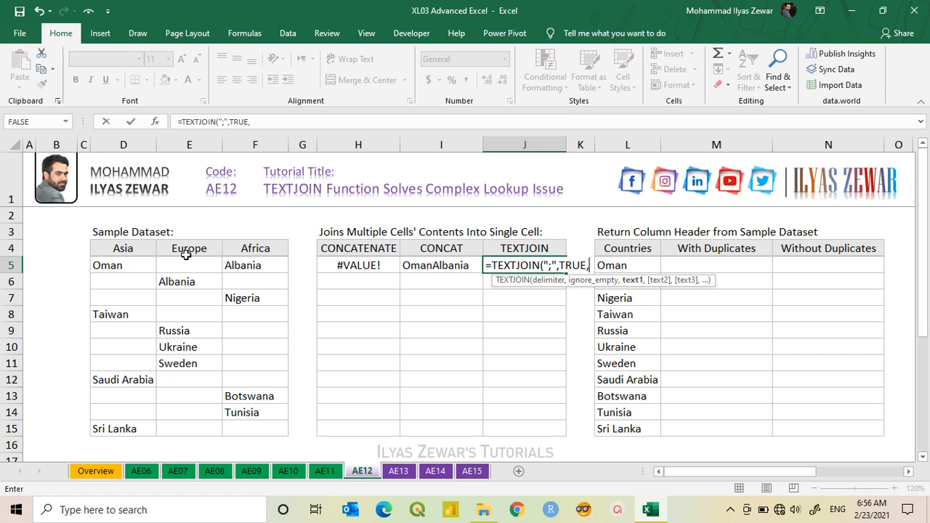
- Complete the J5 formula with D5, E5 and F5 as separate text arguments
{"action": "left_click", "coordinate": [137, 269]}
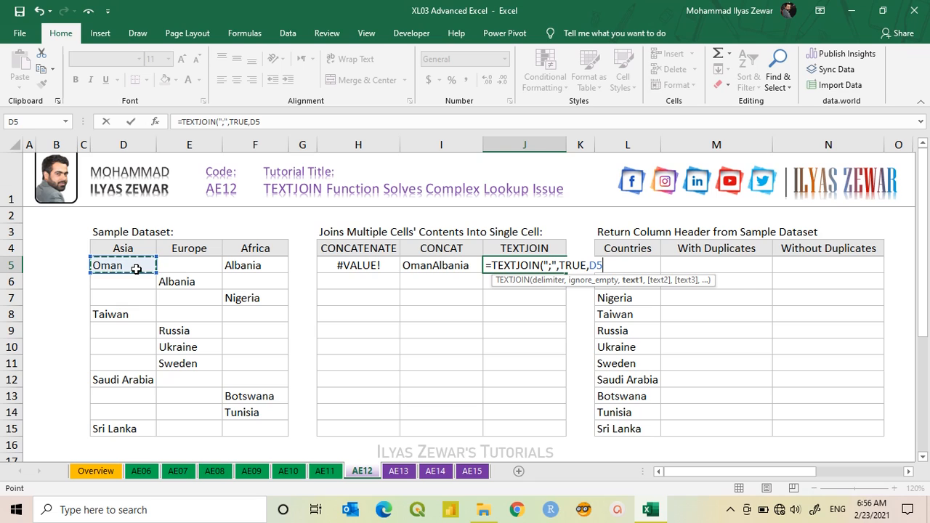
{"action": "type", "text": ","}
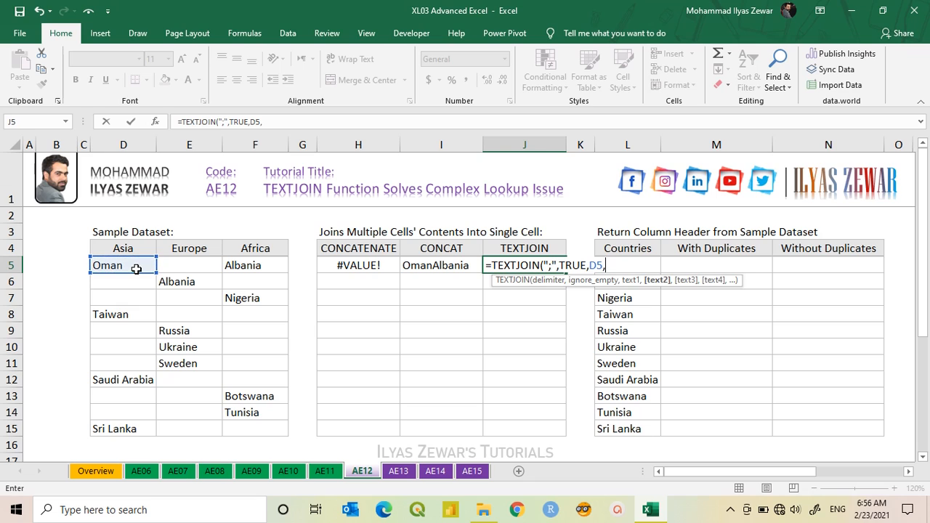
{"action": "left_click", "coordinate": [195, 266]}
{"action": "type", "text": ","}
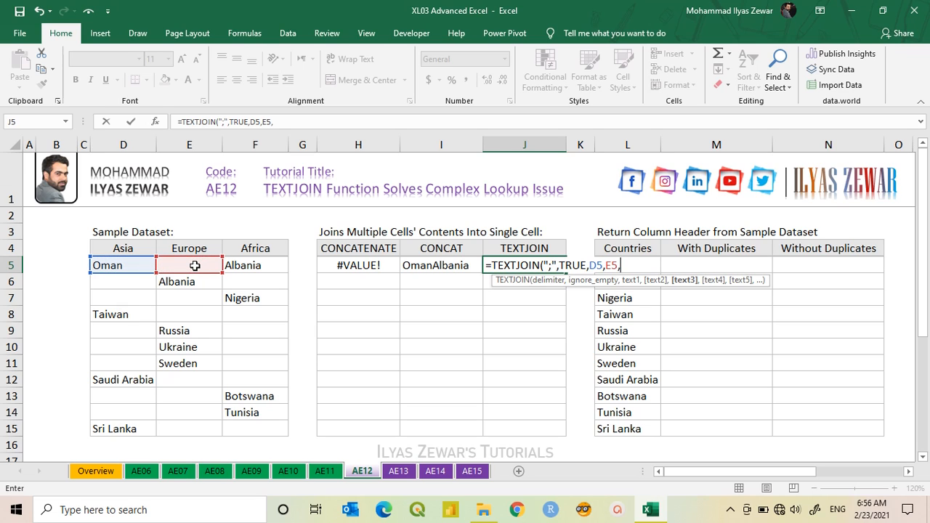
{"action": "left_click", "coordinate": [267, 265]}
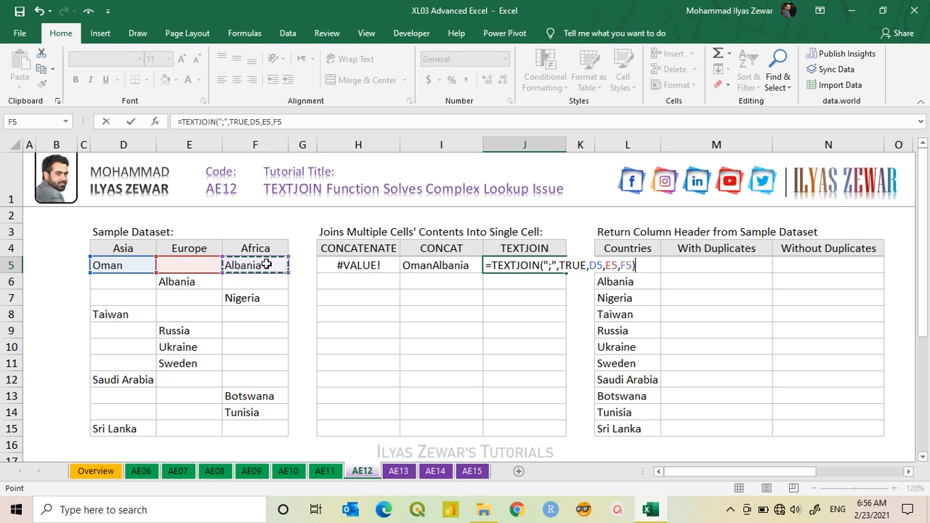
{"action": "key", "text": "Return"}
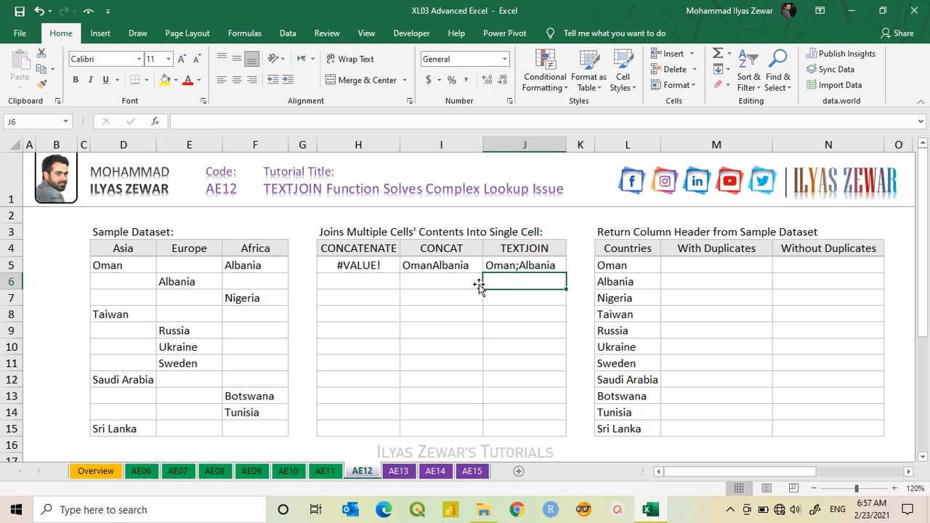
- Try copying Tunisia from F14 into the empty Europe cell E5, and undo the paste
{"action": "left_click", "coordinate": [252, 413]}
{"action": "key", "text": "ctrl+c"}
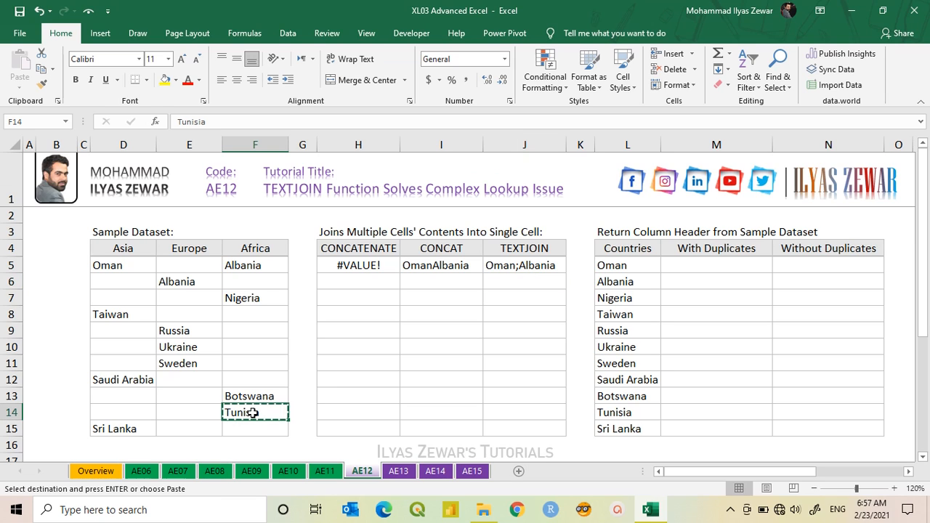
{"action": "left_click", "coordinate": [184, 263]}
{"action": "key", "text": "ctrl+v"}
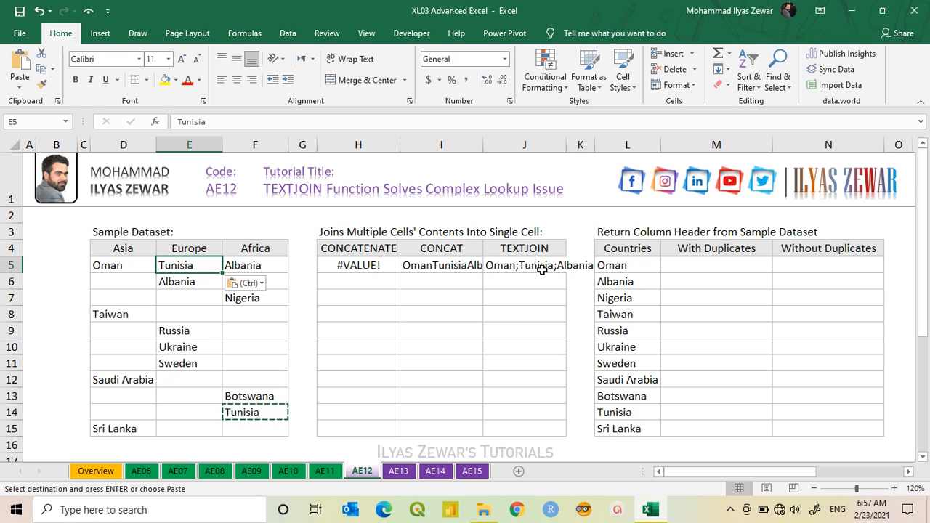
{"action": "key", "text": "ctrl+z"}
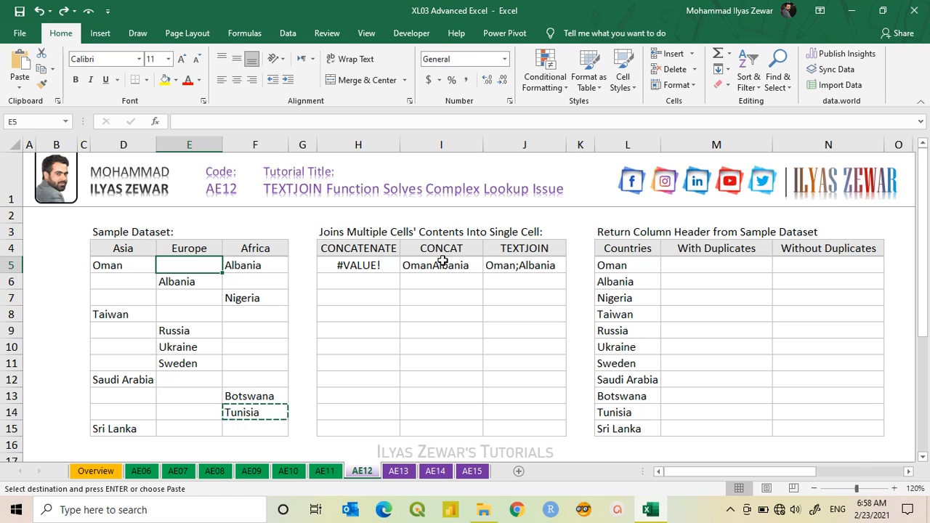
- Replace the separate references in J5's TEXTJOIN with range D5:F5, and fill the formulas in H5:J5 down to row 15
{"action": "double_click", "coordinate": [534, 266]}
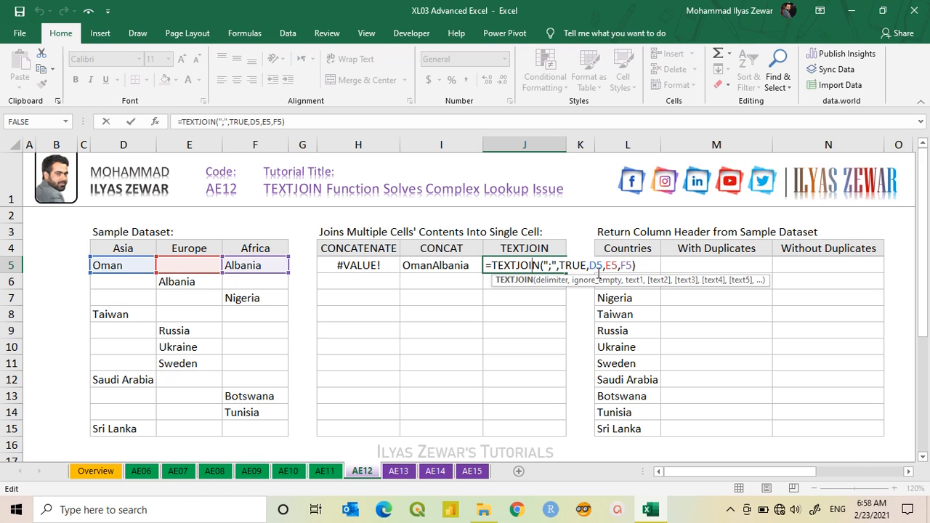
{"action": "left_click_drag", "start_coordinate": [633, 266], "coordinate": [590, 266]}
{"action": "key", "text": "BackSpace"}
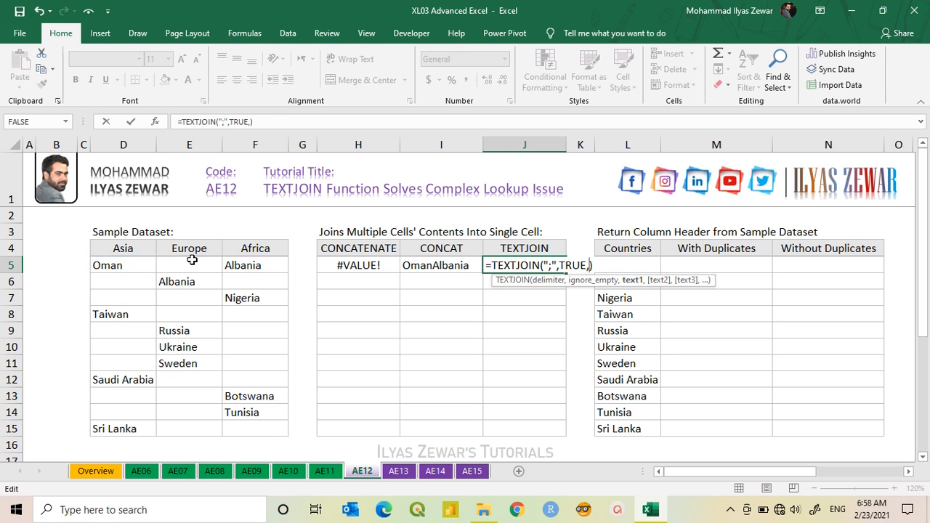
{"action": "left_click_drag", "start_coordinate": [138, 266], "coordinate": [242, 261]}
{"action": "key", "text": "Return"}
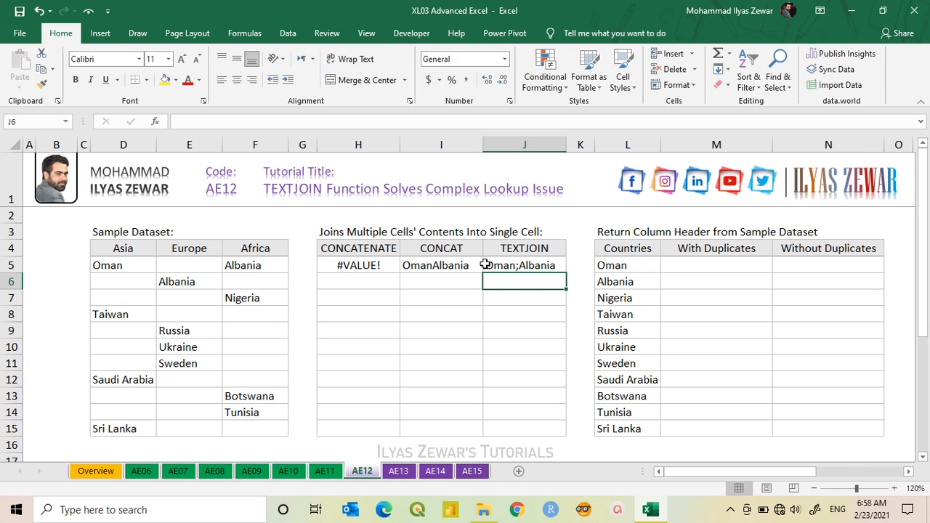
{"action": "left_click_drag", "start_coordinate": [384, 263], "coordinate": [554, 429]}
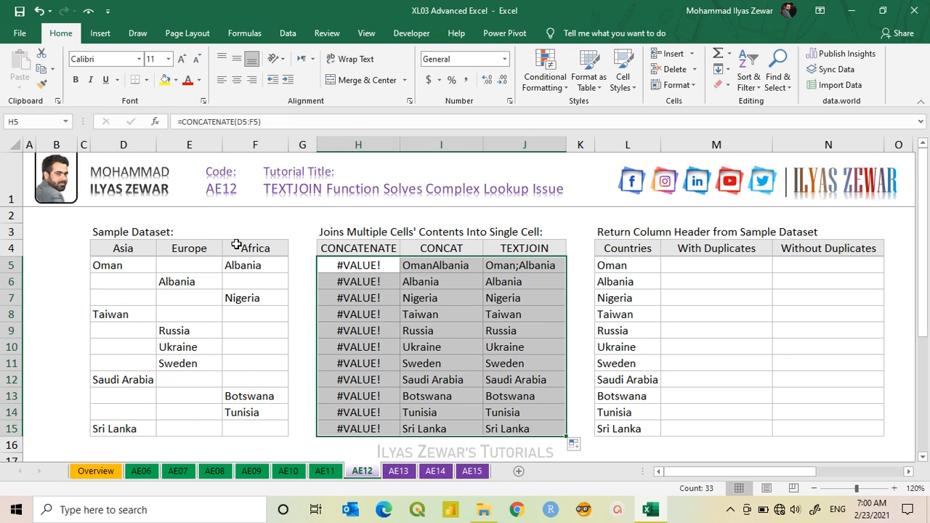
- Start a TEXTJOIN formula in M5 under With Duplicates, using ";" as the delimiter and TRUE to ignore empty cells
{"action": "left_click", "coordinate": [693, 267]}
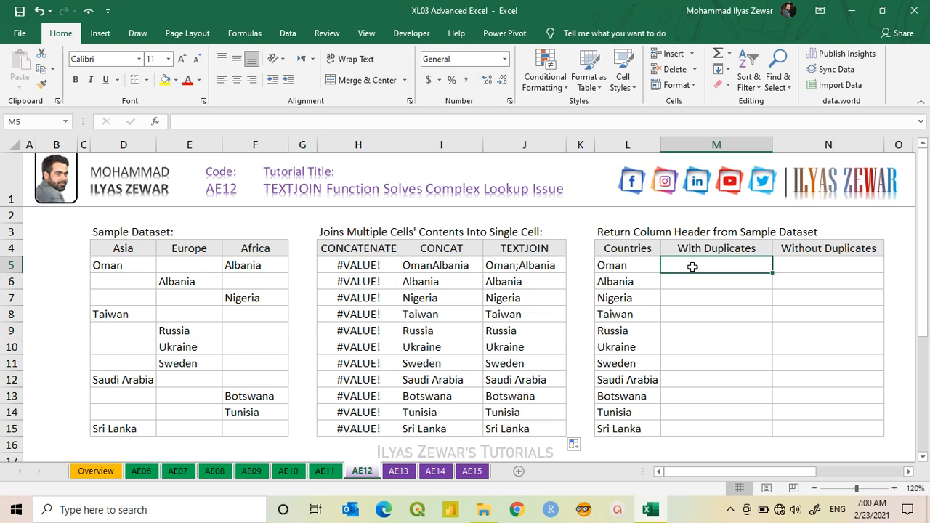
{"action": "type", "text": "=te"}
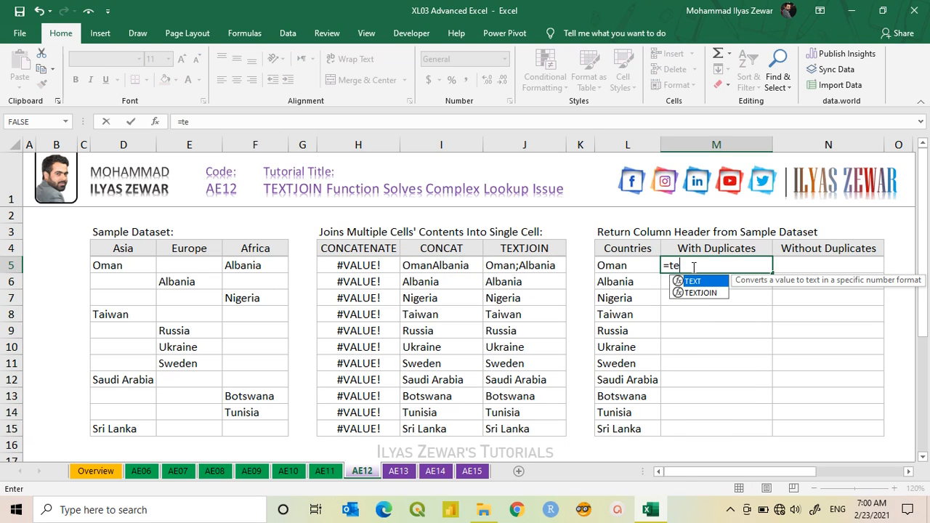
{"action": "key", "text": "Down"}
{"action": "key", "text": "Tab"}
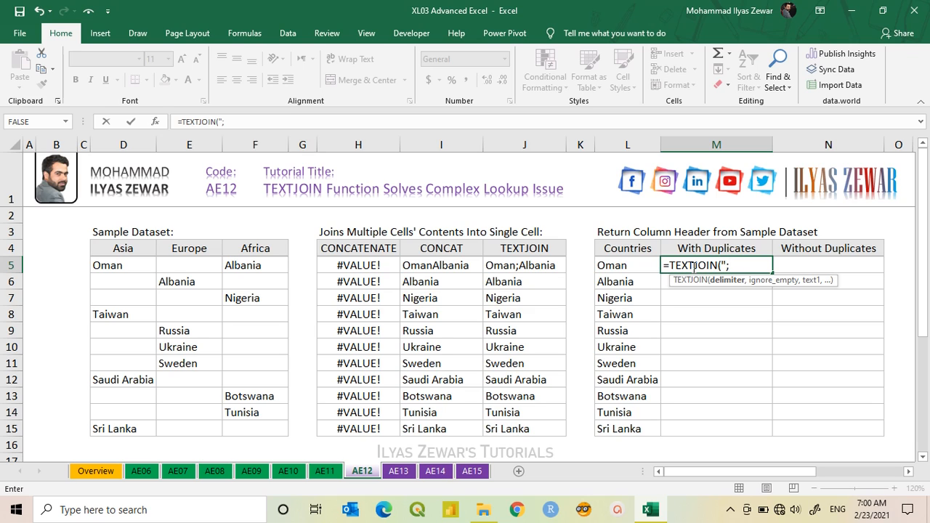
{"action": "type", "text": "\";\","}
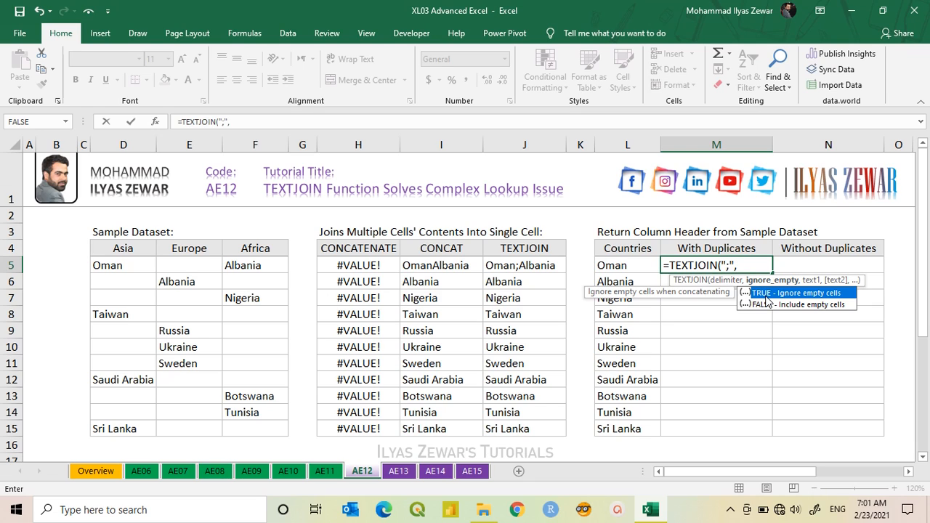
{"action": "double_click", "coordinate": [766, 293]}
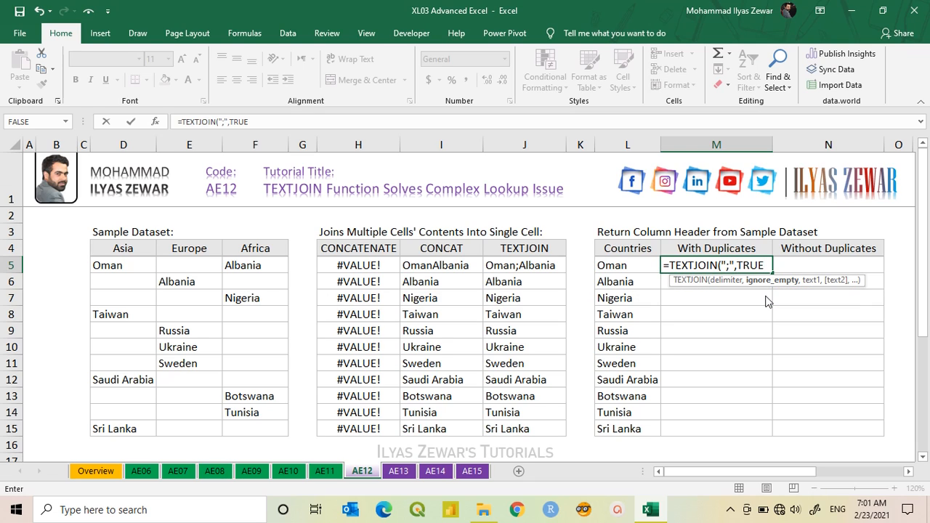
{"action": "type", "text": ","}
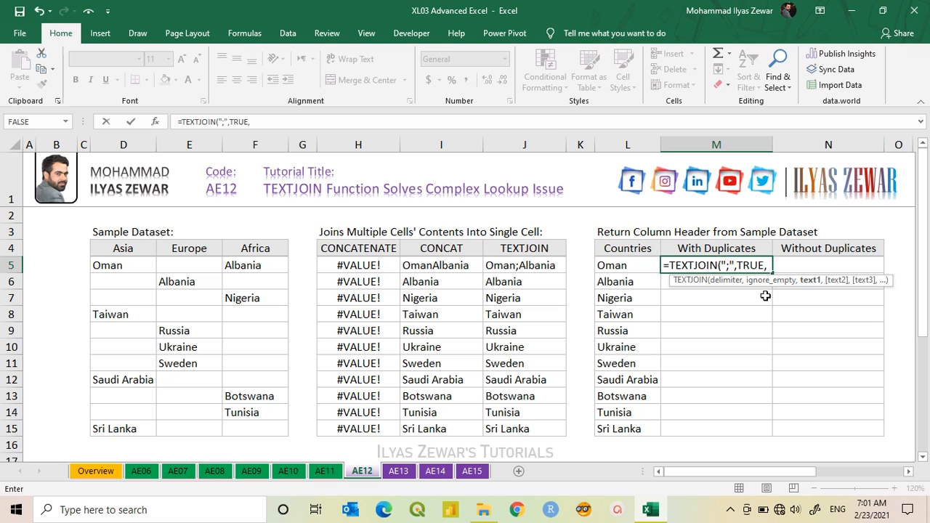
- Nest an IF function in the M5 formula with the logical test $D$5:$F$15=L5
{"action": "type", "text": "IF("}
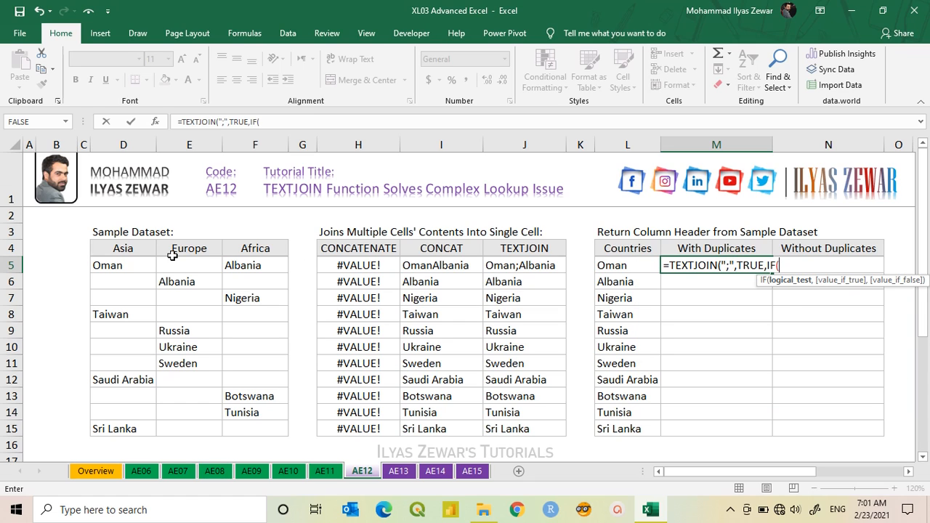
{"action": "left_click_drag", "start_coordinate": [129, 266], "coordinate": [250, 428]}
{"action": "key", "text": "F4"}
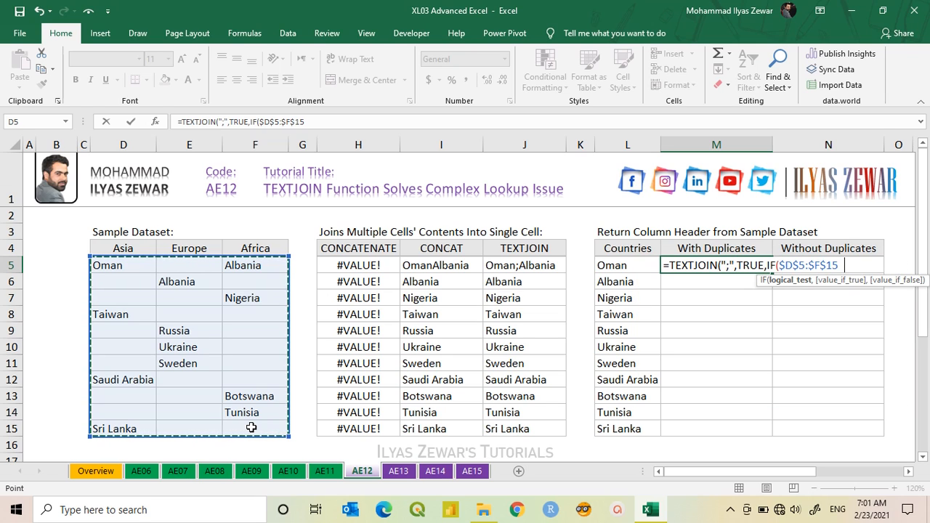
{"action": "type", "text": "="}
{"action": "left_click", "coordinate": [624, 266]}
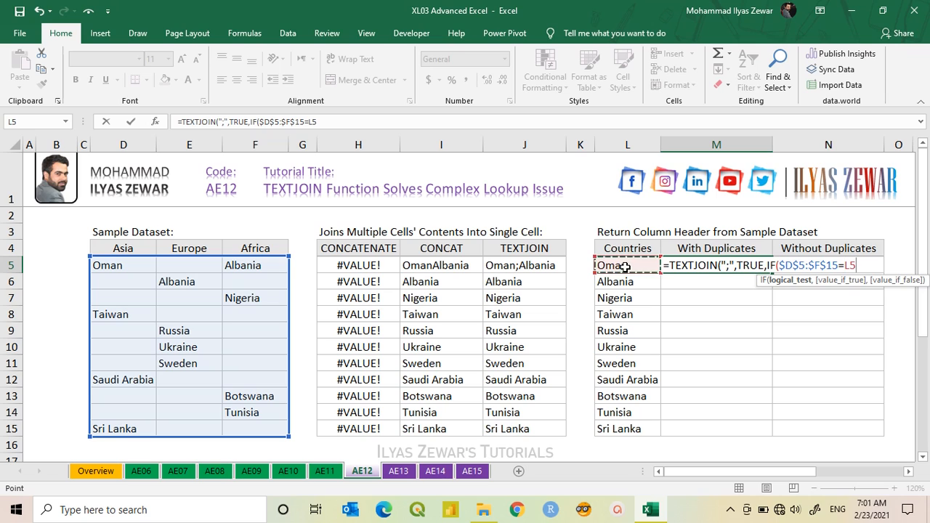
{"action": "type", "text": ","}
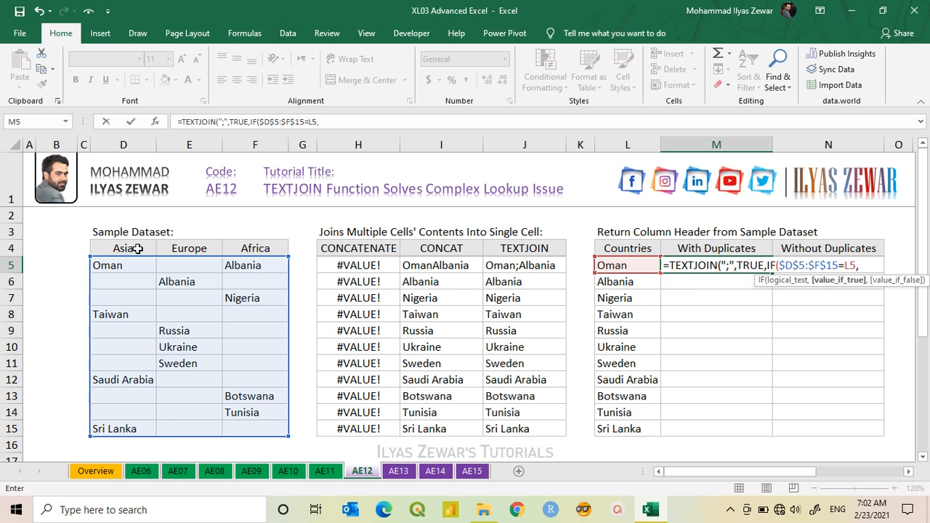
- Complete the M5 formula's IF with headers $D$4:$F$4 as the true value and "" as the false value
{"action": "left_click_drag", "start_coordinate": [134, 248], "coordinate": [249, 247]}
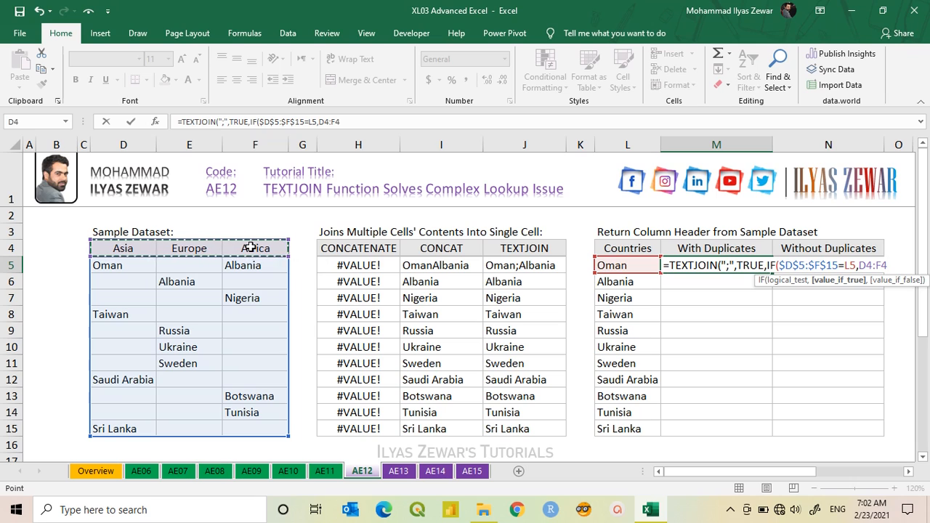
{"action": "key", "text": "F4"}
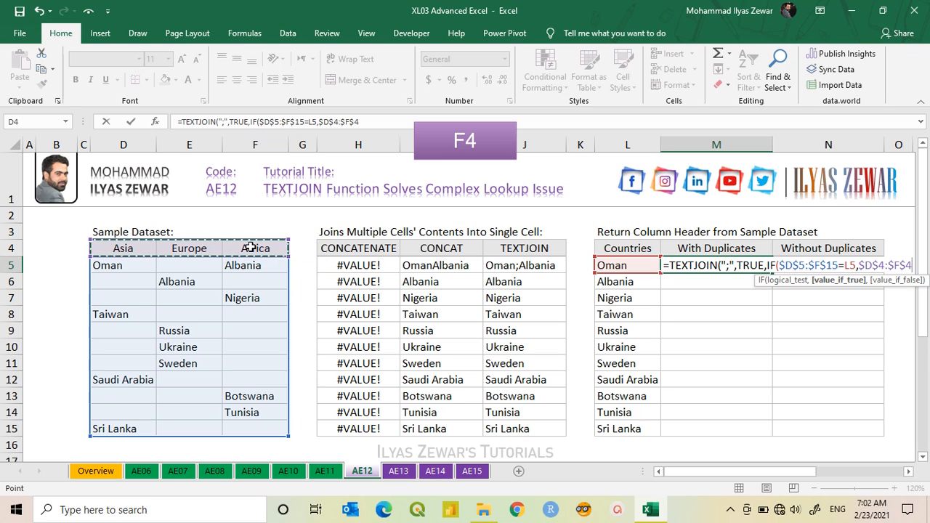
{"action": "type", "text": ","}
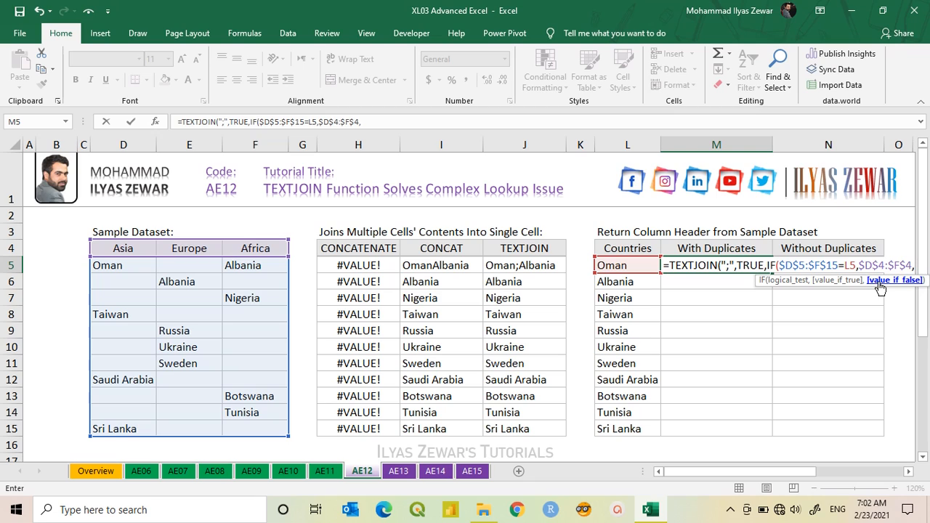
{"action": "type", "text": "\"\""}
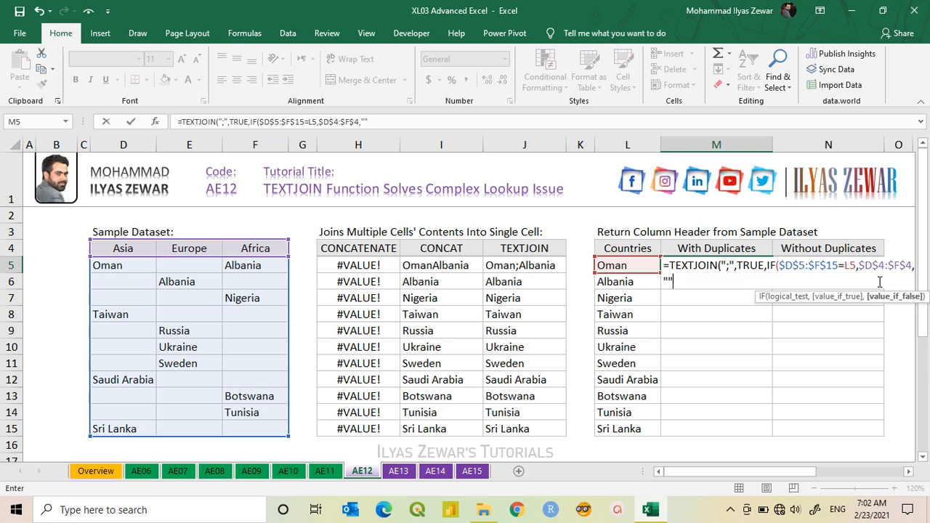
{"action": "type", "text": ")"}
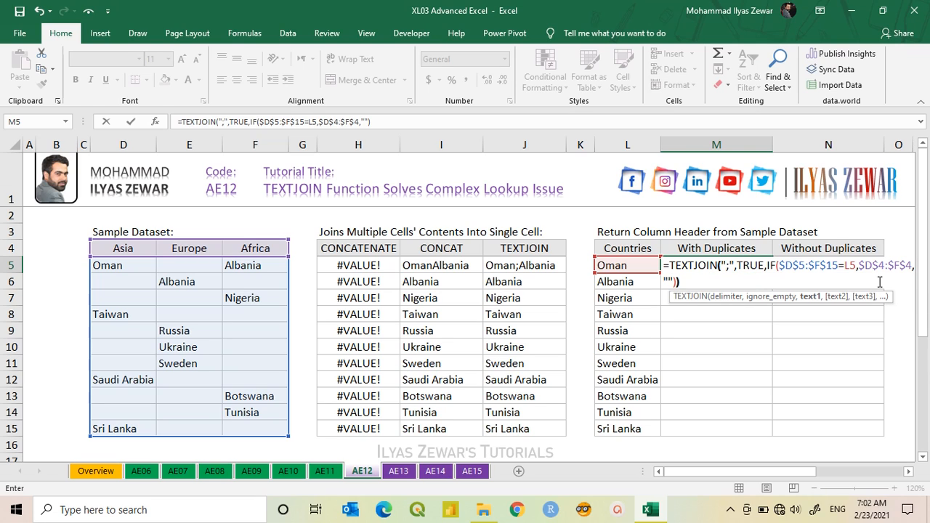
{"action": "type", "text": ")"}
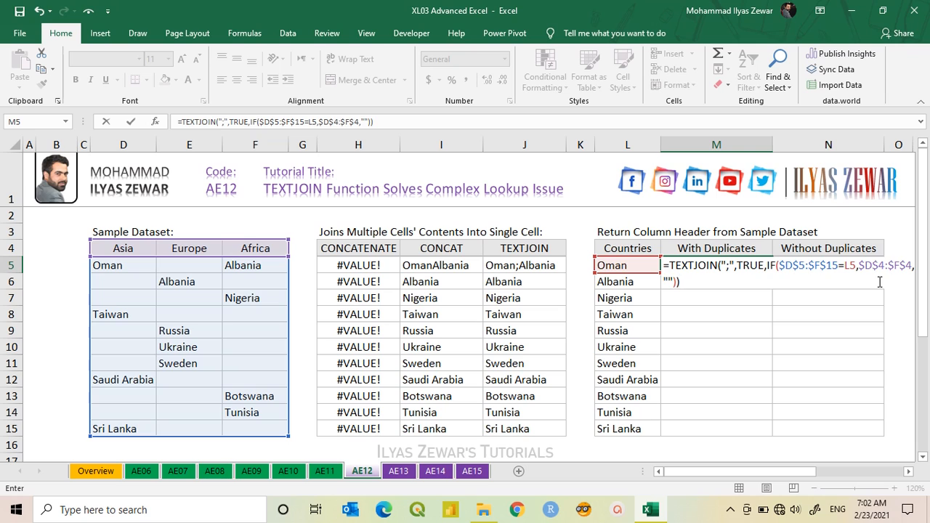
{"action": "key", "text": "Return"}
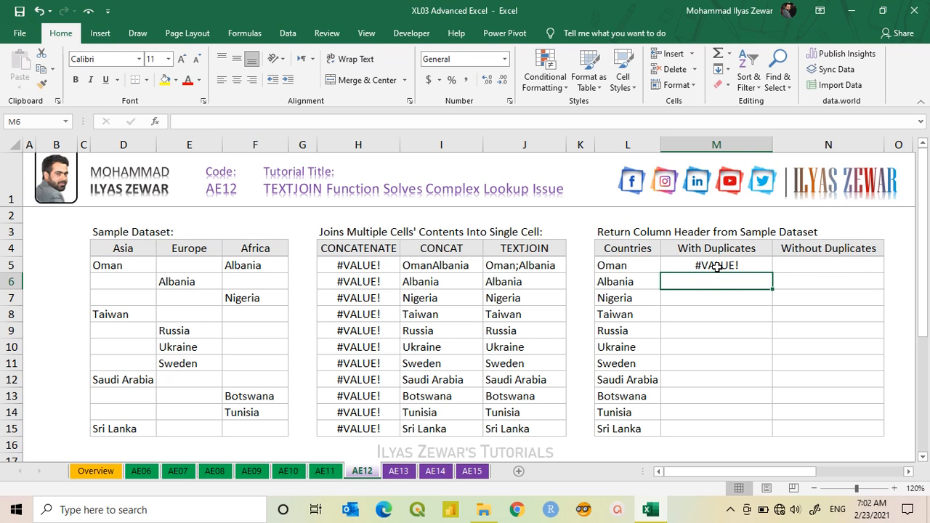
- Evaluate the TEXTJOIN expression inside cell M5 in place, and restore the original formula
{"action": "double_click", "coordinate": [717, 266]}
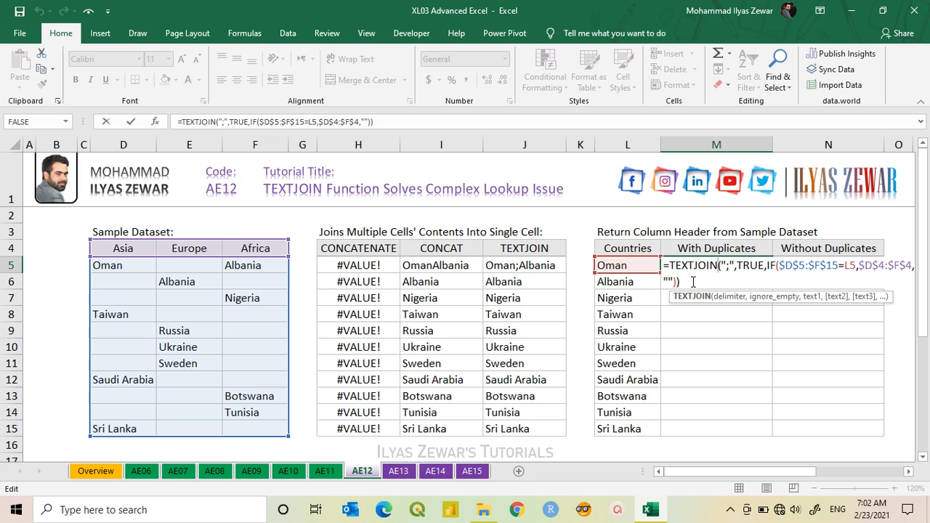
{"action": "left_click_drag", "start_coordinate": [688, 282], "coordinate": [671, 271]}
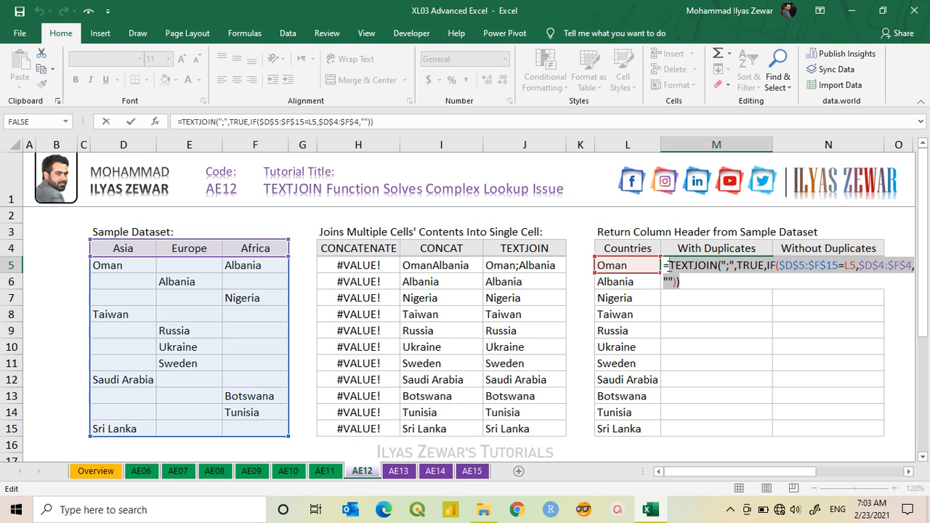
{"action": "key", "text": "F9"}
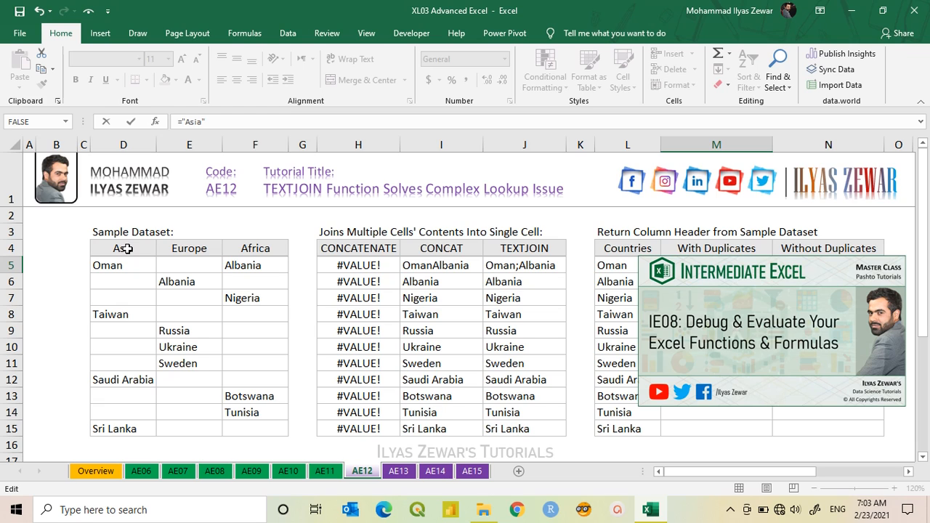
{"action": "key", "text": "ctrl+z"}
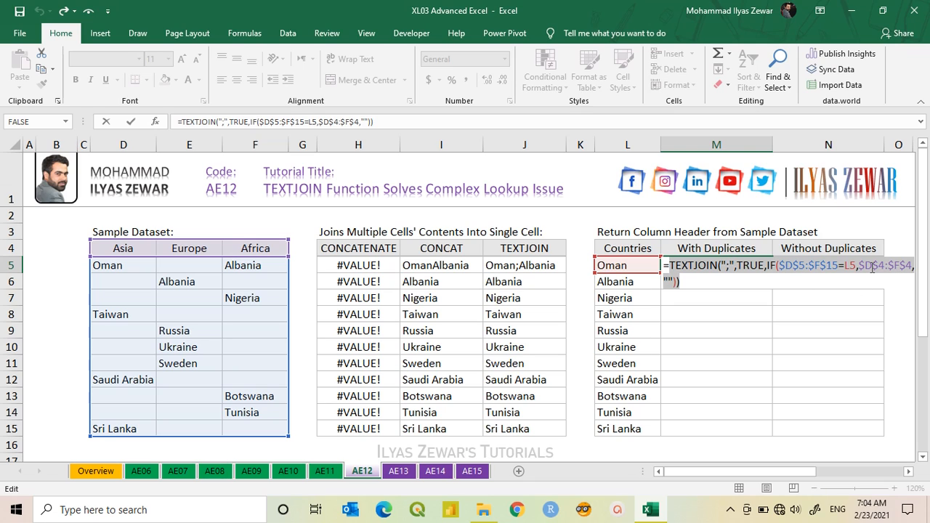
- Enter the M5 formula as an array formula and fill it down the With Duplicates column to row 15
{"action": "key", "text": "ctrl+shift+Return"}
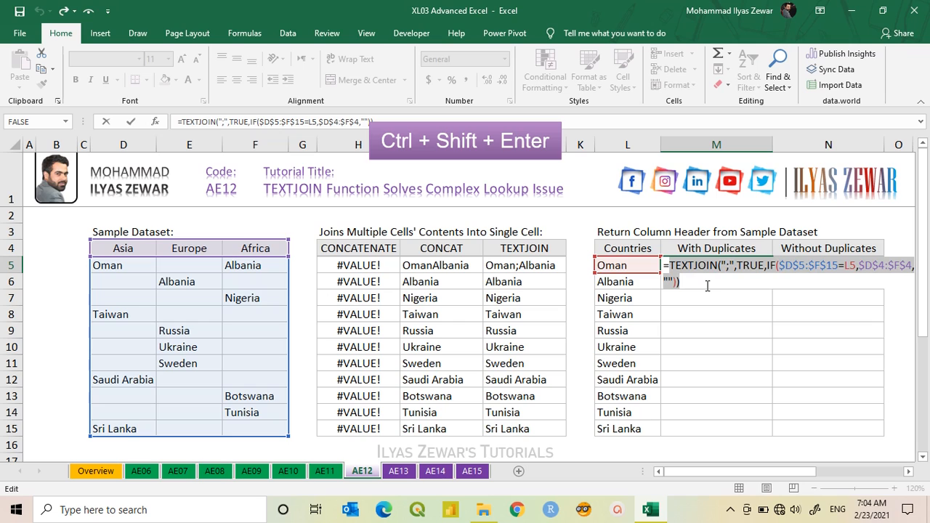
{"action": "key", "text": "ctrl+shift+Return"}
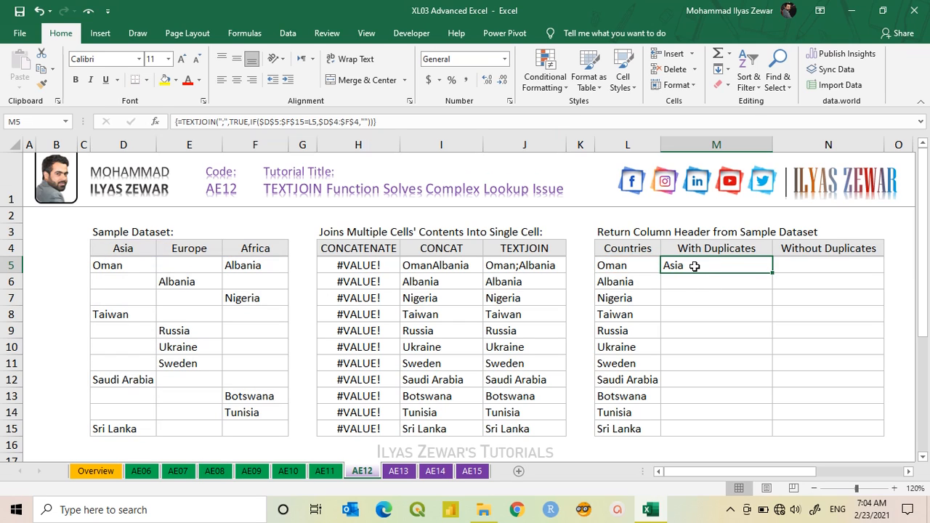
{"action": "double_click", "coordinate": [774, 274]}
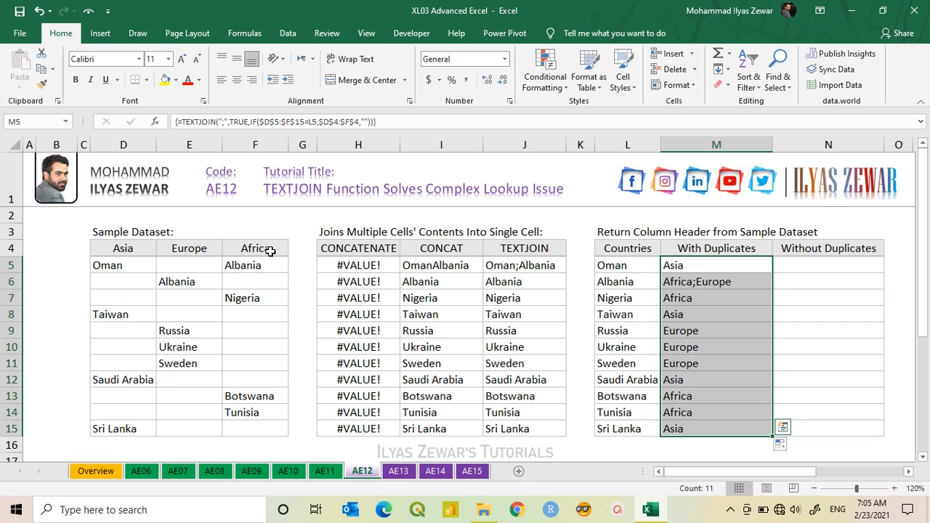
- Copy Oman from D5 into the sample dataset cells F10 and E15
{"action": "left_click", "coordinate": [135, 269]}
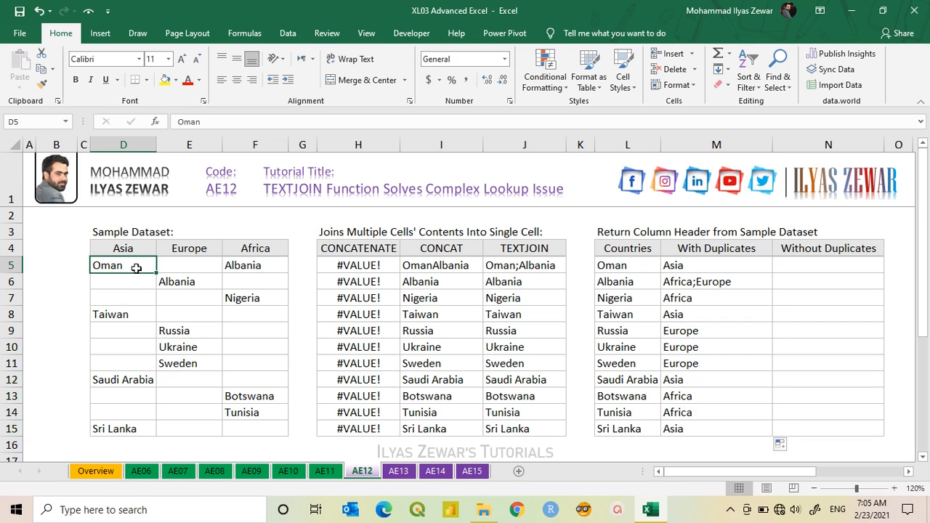
{"action": "key", "text": "ctrl+c"}
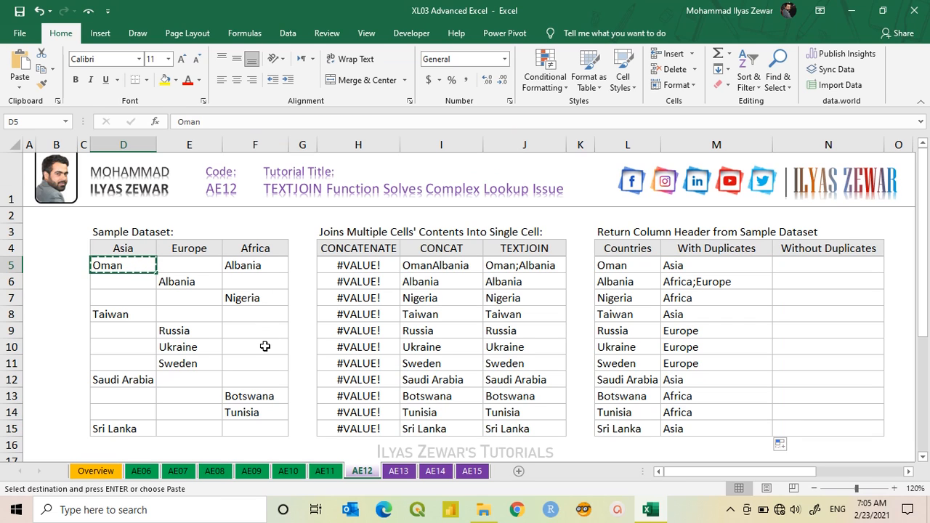
{"action": "left_click", "coordinate": [264, 347]}
{"action": "key", "text": "ctrl+v"}
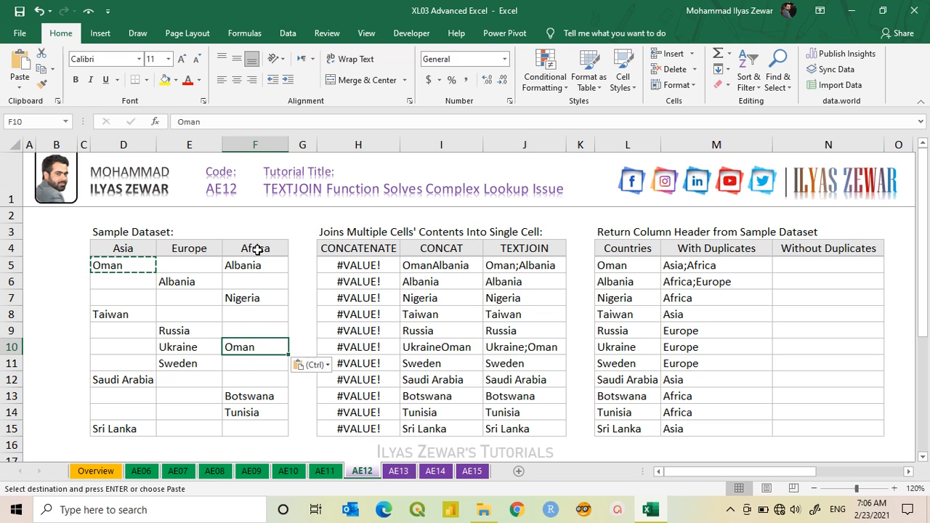
{"action": "left_click", "coordinate": [183, 425]}
{"action": "key", "text": "ctrl+v"}
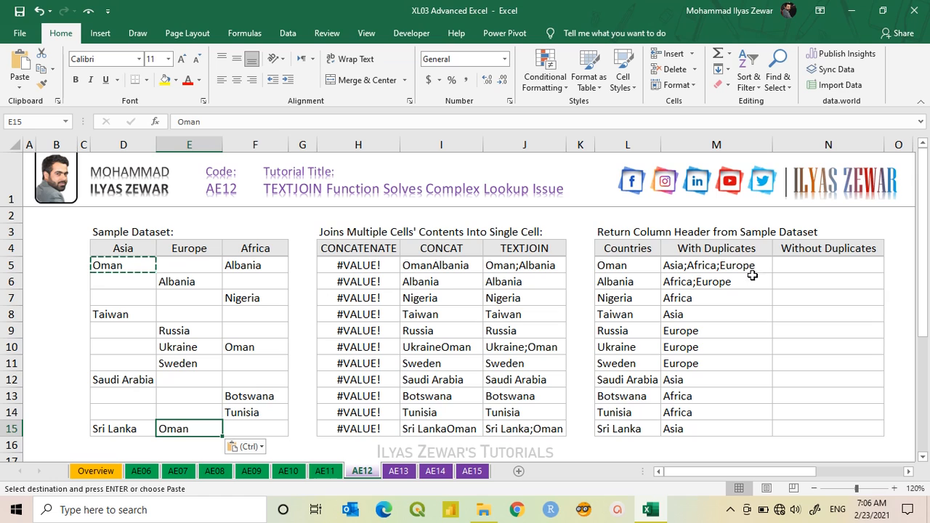
- Copy Taiwan from D8 into the sample dataset cells E7 and F12
{"action": "left_click", "coordinate": [131, 317]}
{"action": "key", "text": "ctrl+c"}
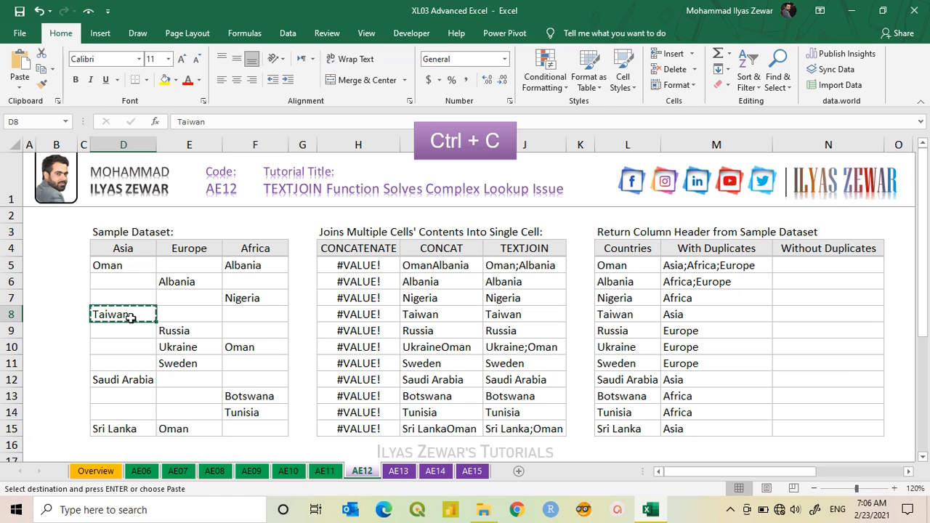
{"action": "left_click", "coordinate": [187, 299]}
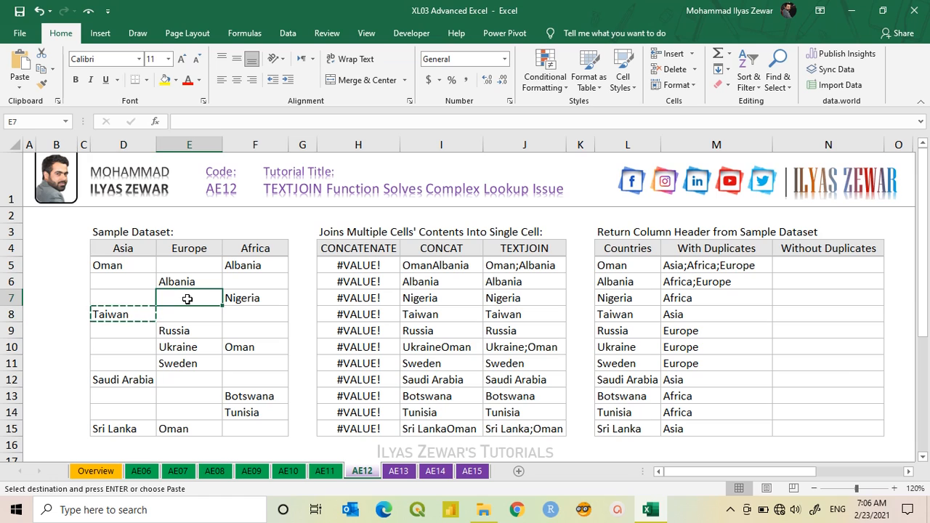
{"action": "key", "text": "ctrl+v"}
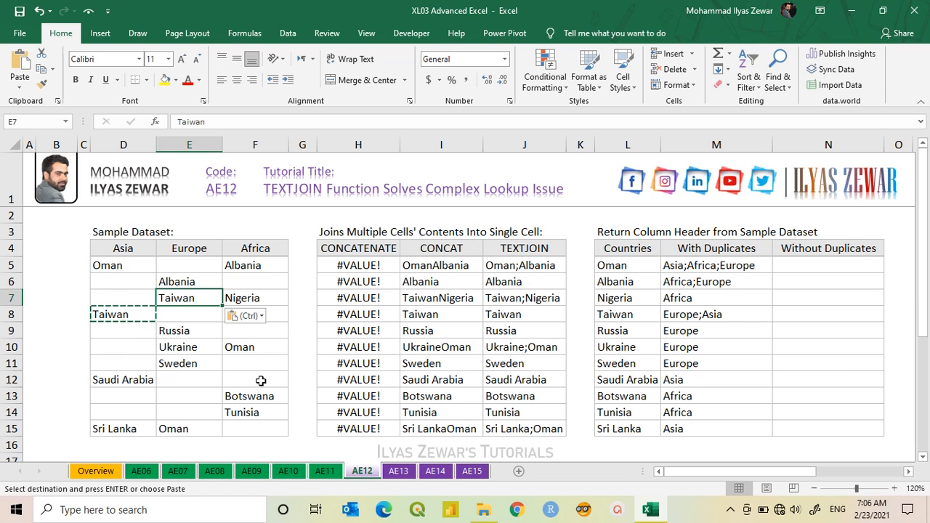
{"action": "left_click", "coordinate": [260, 381]}
{"action": "key", "text": "ctrl+v"}
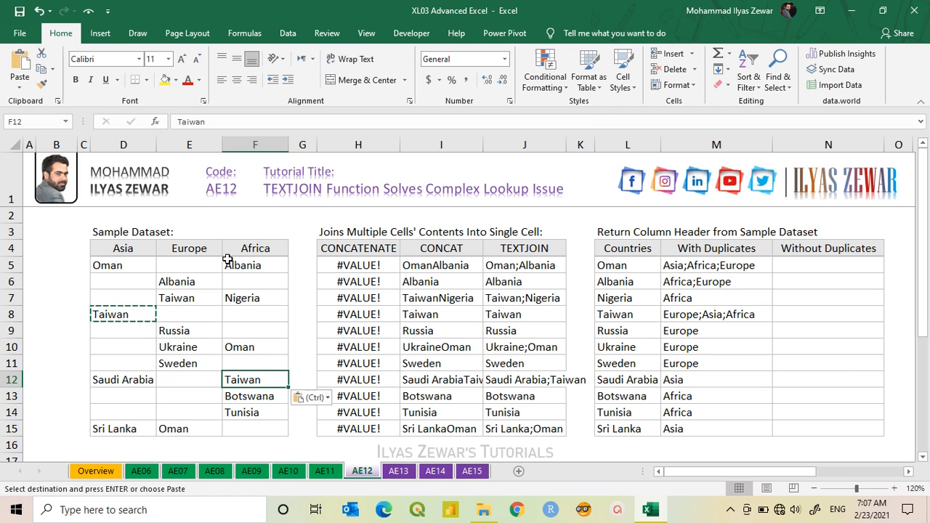
- Copy Russia from E9 into E12 as a second entry under Europe
{"action": "left_click", "coordinate": [182, 330]}
{"action": "key", "text": "ctrl+c"}
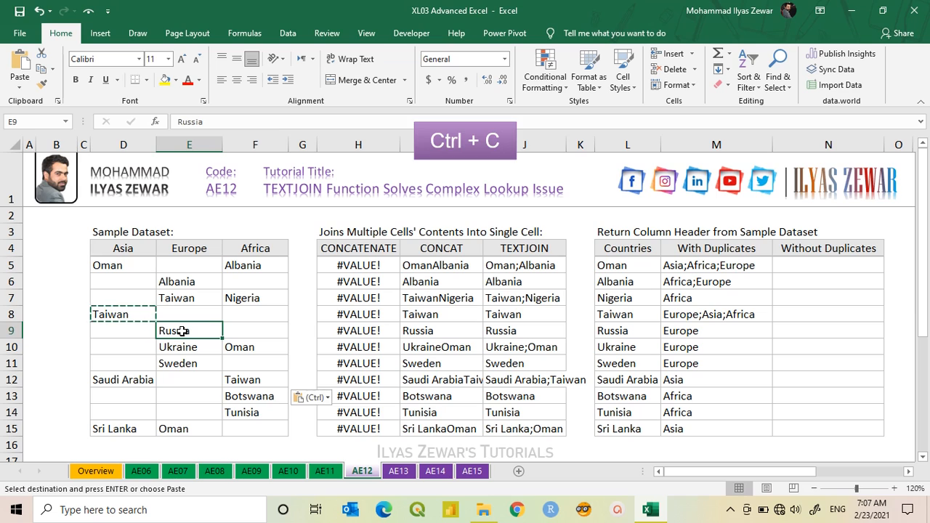
{"action": "left_click", "coordinate": [183, 379]}
{"action": "key", "text": "ctrl+v"}
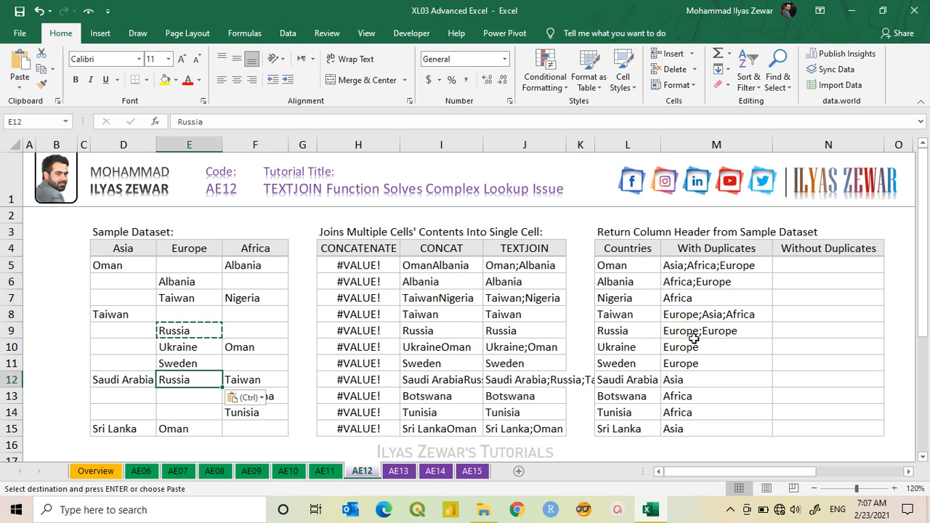
{"action": "key", "text": "Escape"}
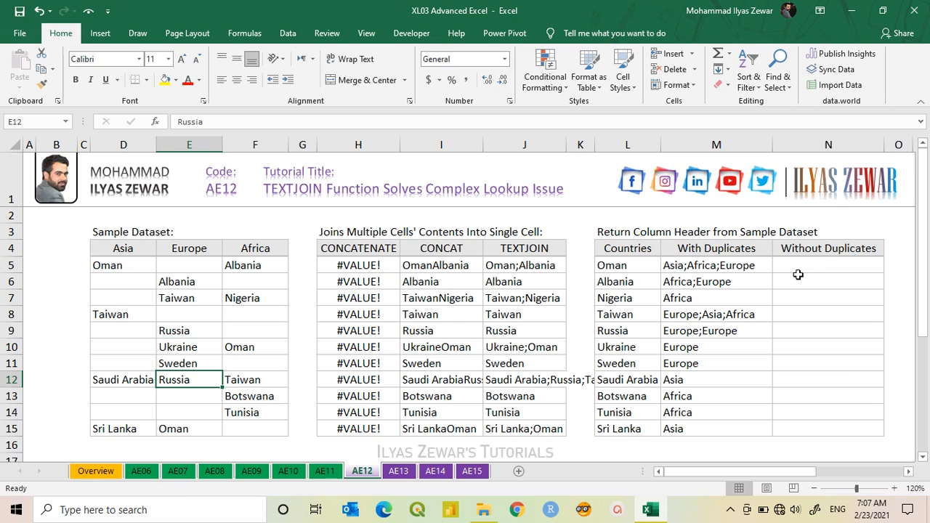
- Start a TEXTJOIN formula in N5 under Without Duplicates, using ";" as the delimiter and TRUE to ignore empty cells
{"action": "left_click", "coordinate": [805, 268]}
{"action": "type", "text": "="}
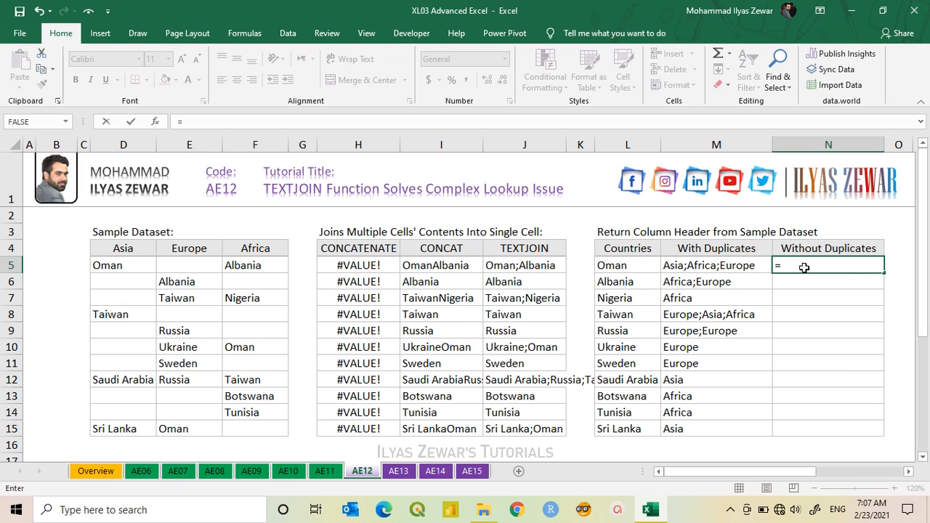
{"action": "type", "text": "te"}
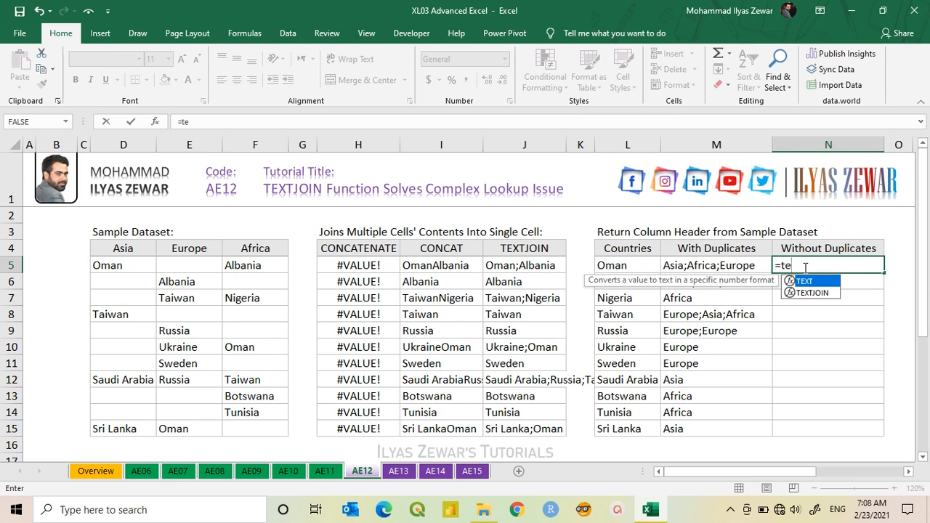
{"action": "double_click", "coordinate": [811, 292]}
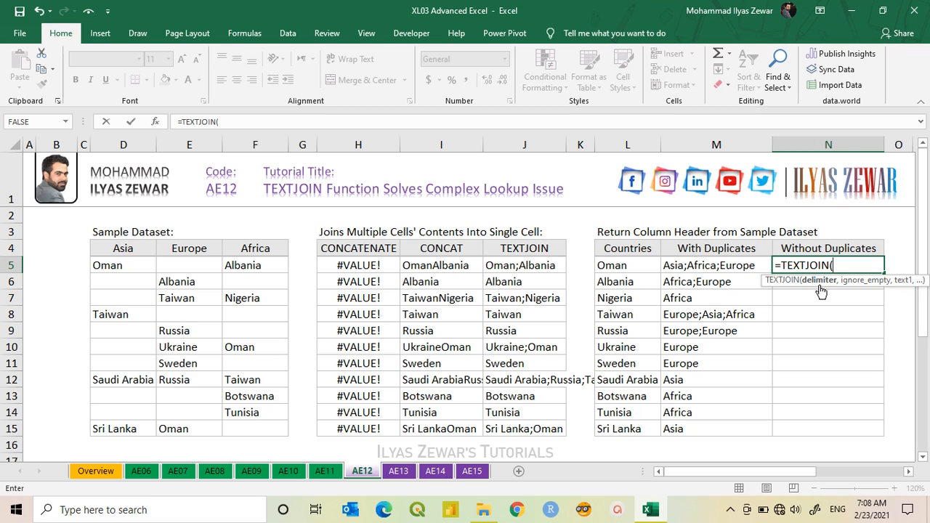
{"action": "type", "text": "\";"}
{"action": "type", "text": " ,"}
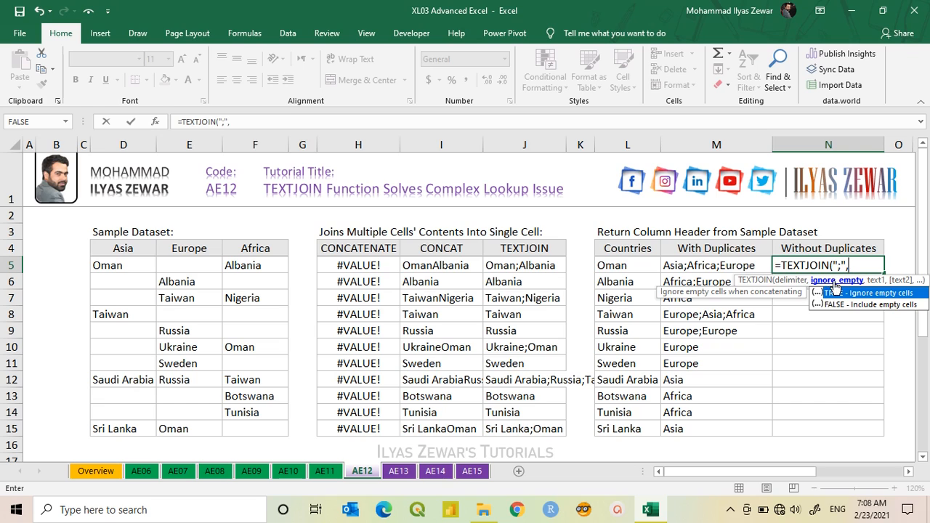
{"action": "key", "text": "Tab"}
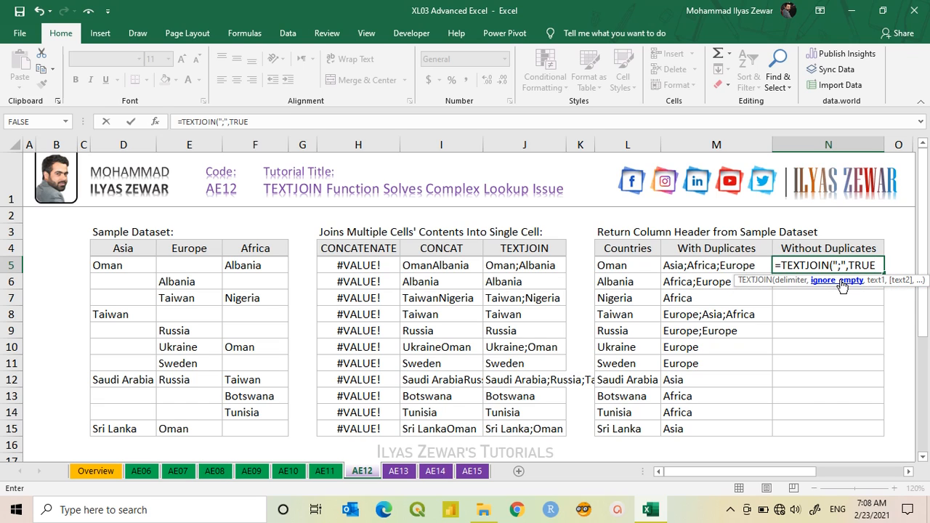
{"action": "type", "text": ","}
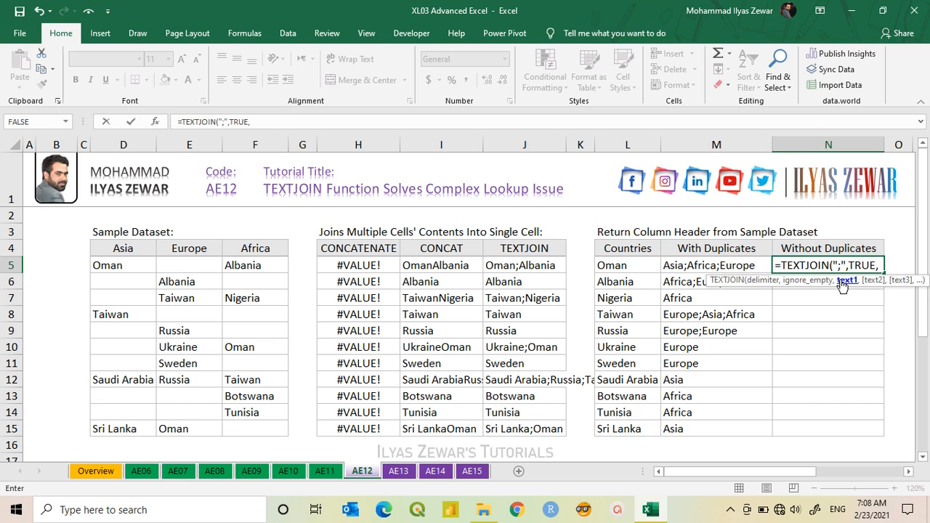
- Nest an IF function in the N5 formula with the logical test ISNUMBER(FIND($D$4:$F$4,M5))
{"action": "type", "text": "IF("}
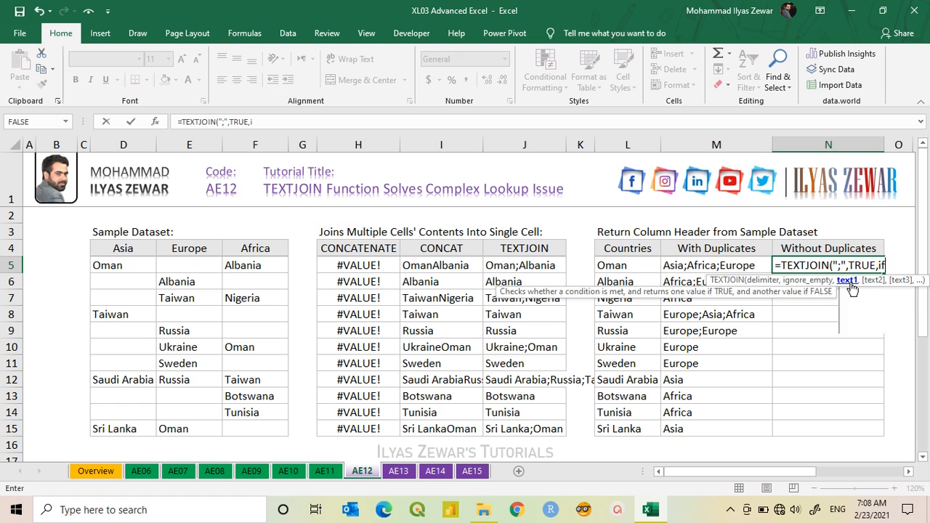
{"action": "type", "text": "ISNUMBER("}
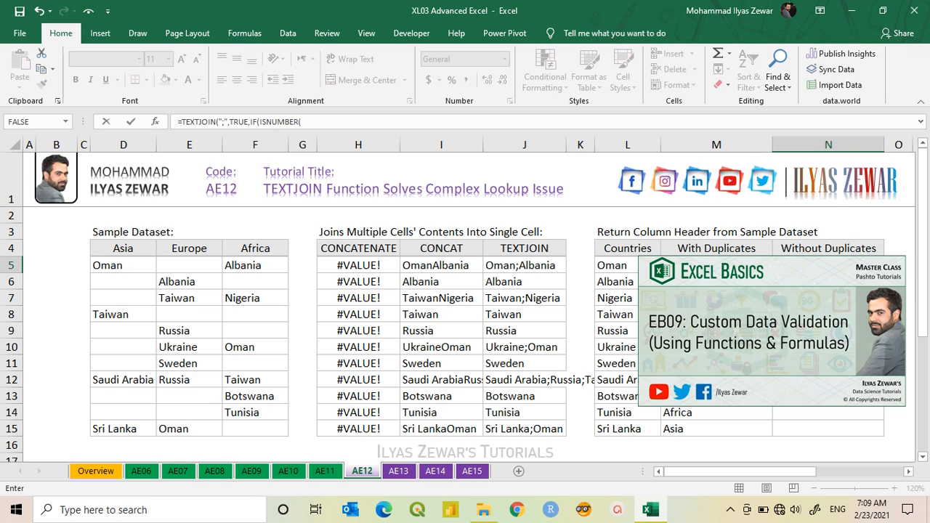
{"action": "type", "text": "fin"}
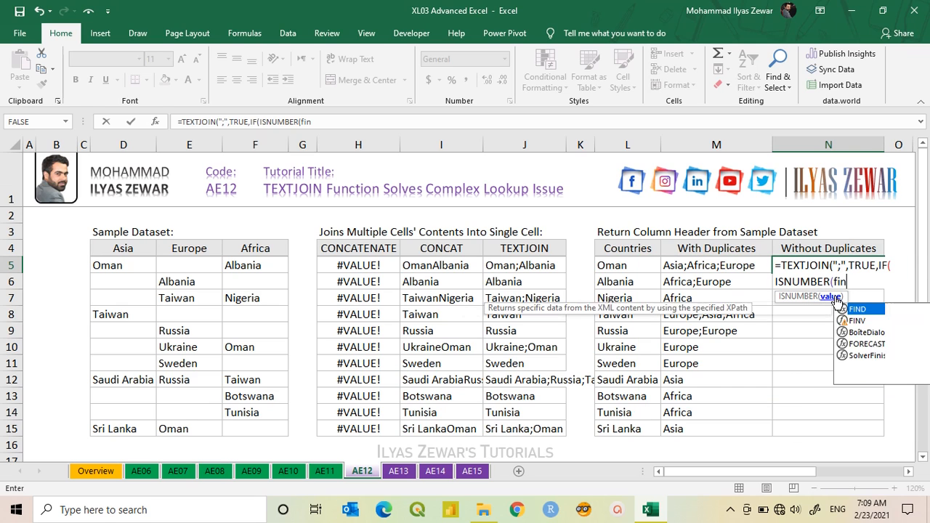
{"action": "key", "text": "Tab"}
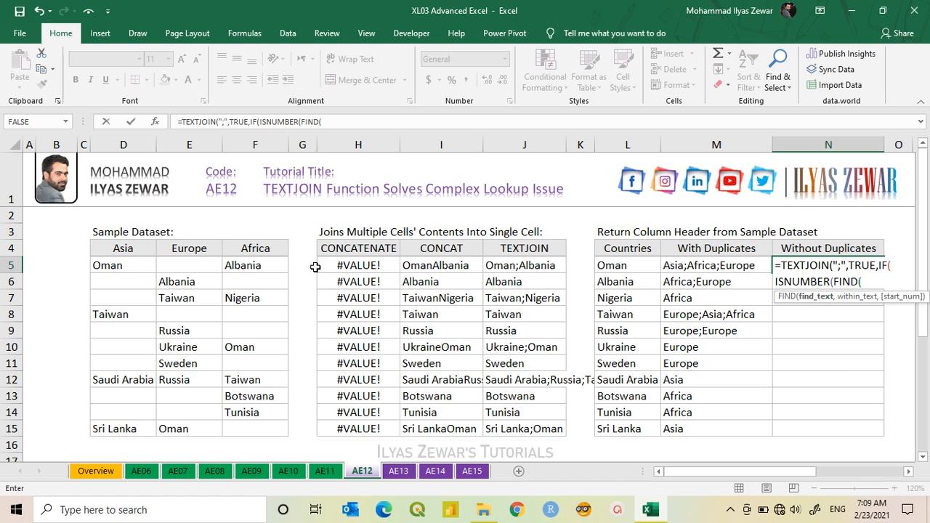
{"action": "left_click_drag", "start_coordinate": [149, 247], "coordinate": [242, 248]}
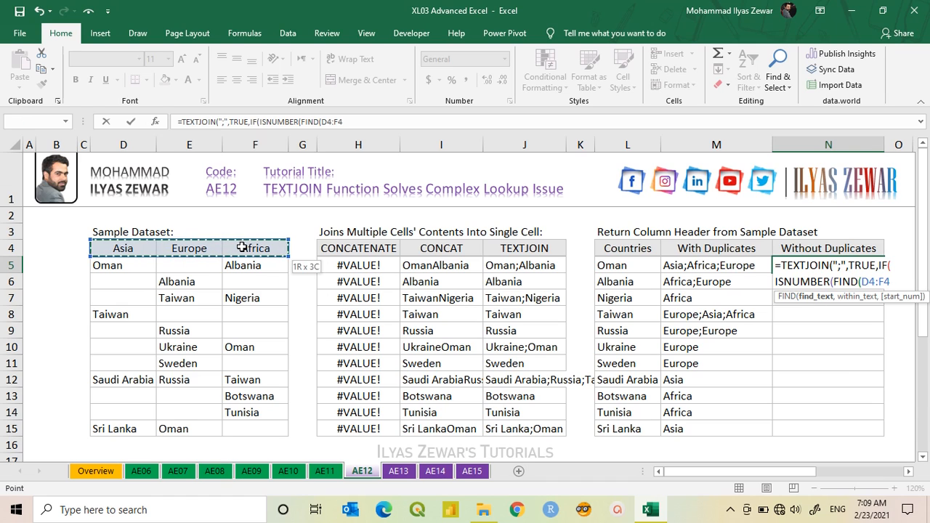
{"action": "key", "text": "F4"}
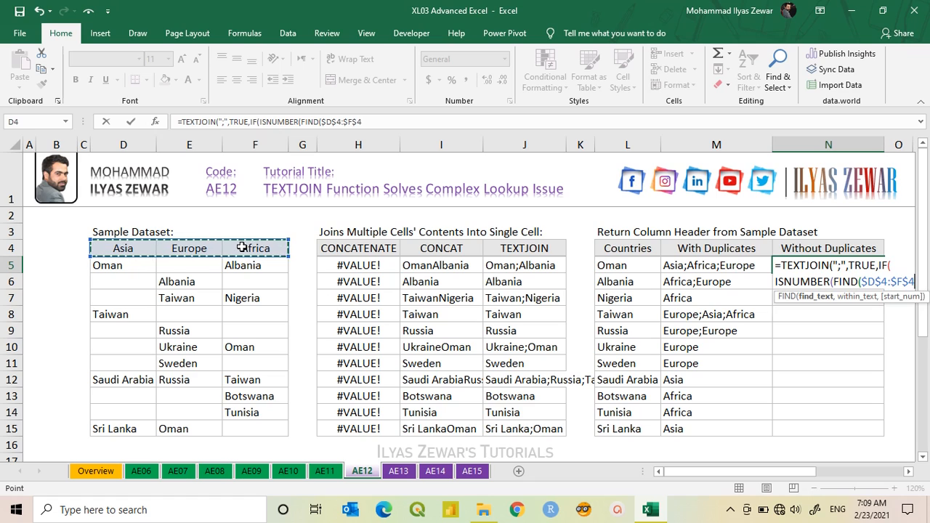
{"action": "type", "text": ","}
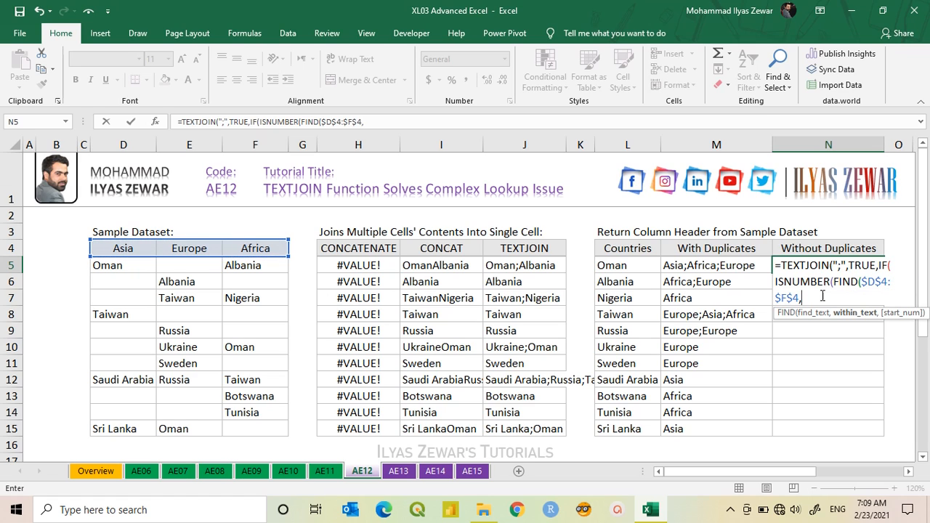
{"action": "left_click", "coordinate": [693, 265]}
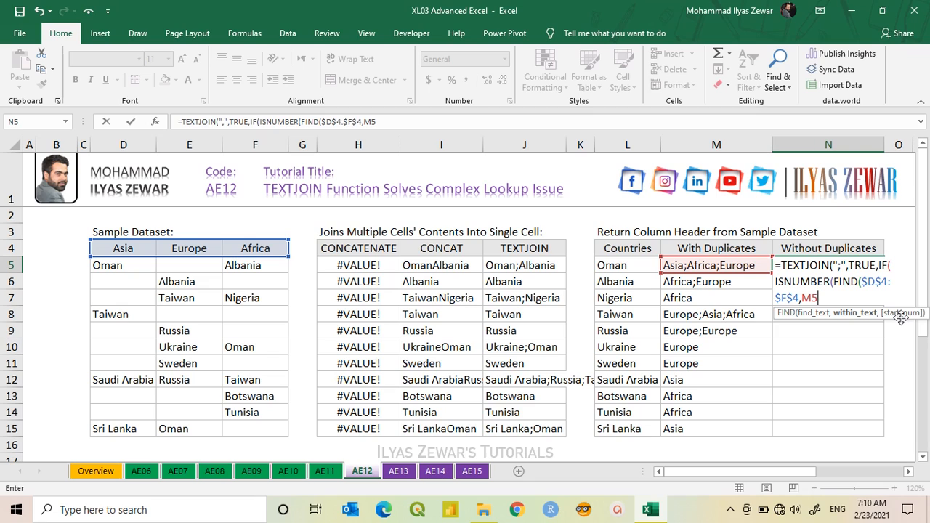
{"action": "type", "text": ")"}
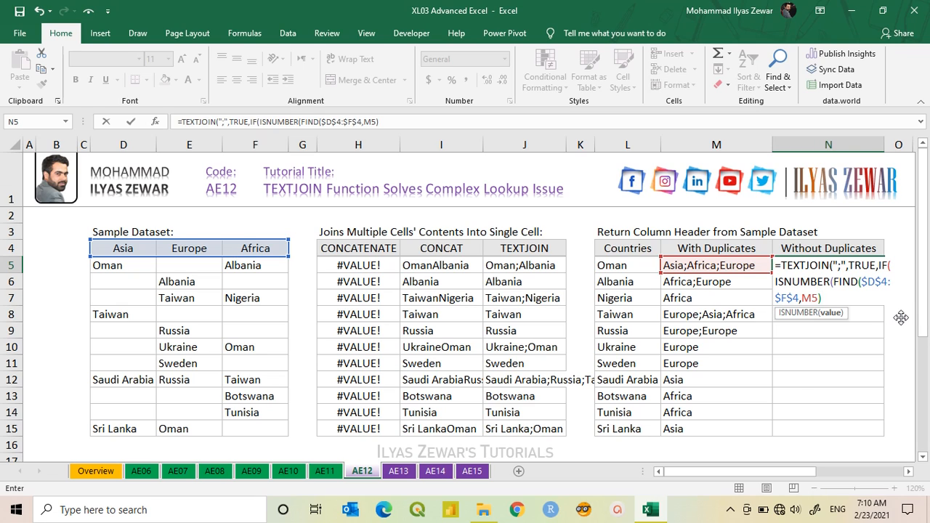
{"action": "type", "text": "),"}
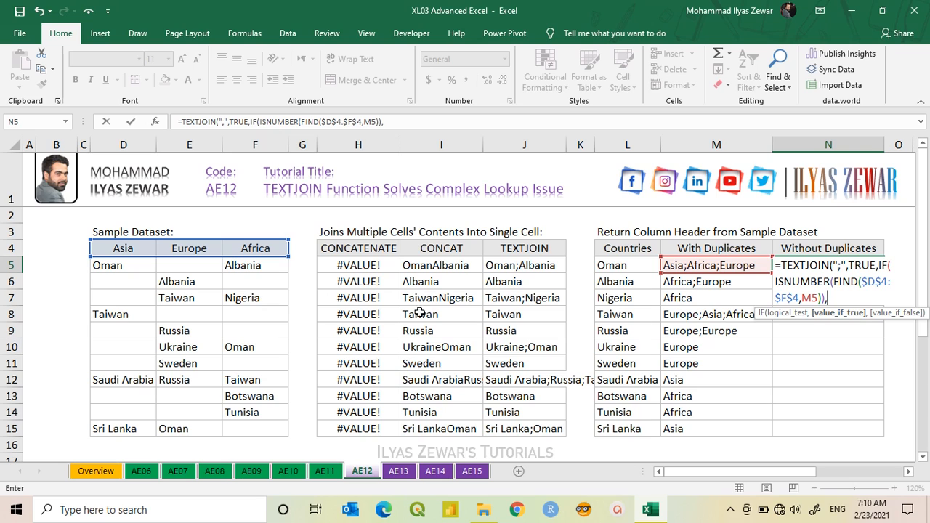
- Complete the N5 formula's IF with $D$4:$F$4 as the value if true and "" as the value if false, and enter it
{"action": "left_click_drag", "start_coordinate": [139, 248], "coordinate": [238, 246]}
{"action": "key", "text": "F4"}
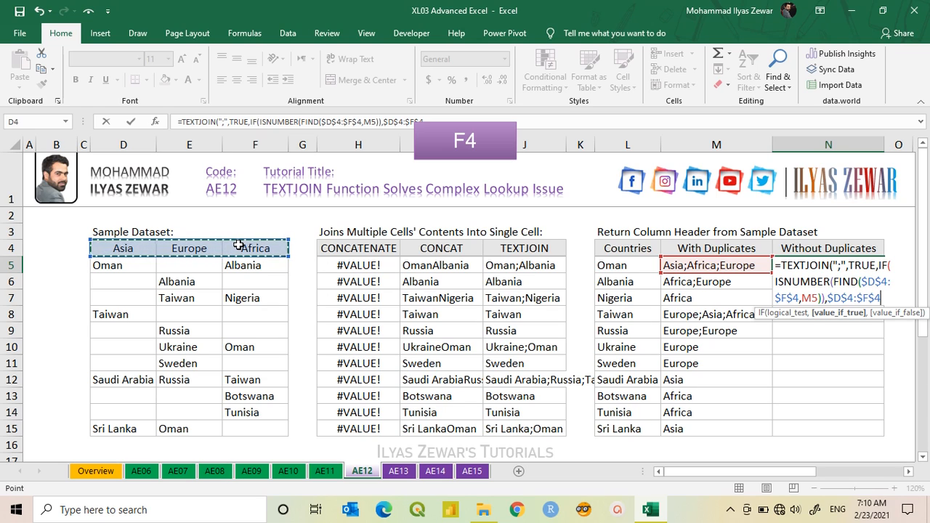
{"action": "type", "text": ","}
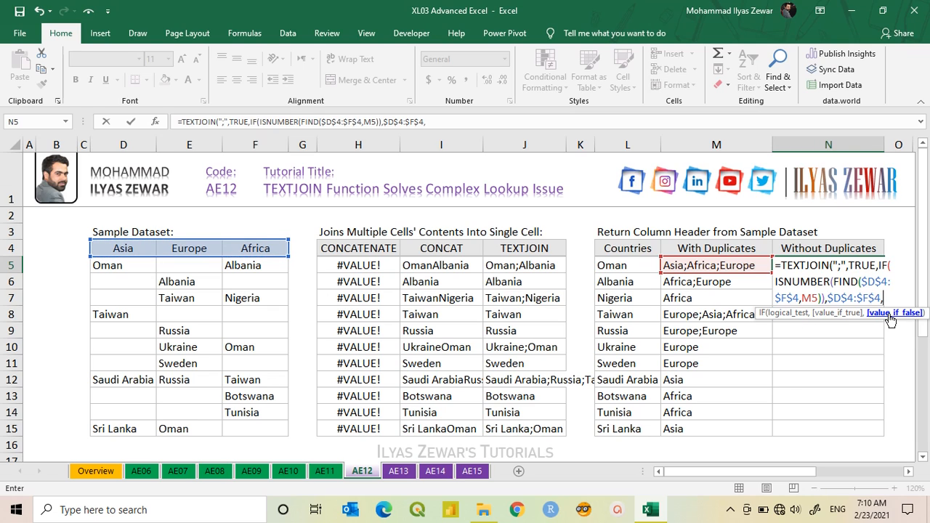
{"action": "type", "text": "\"\"))"}
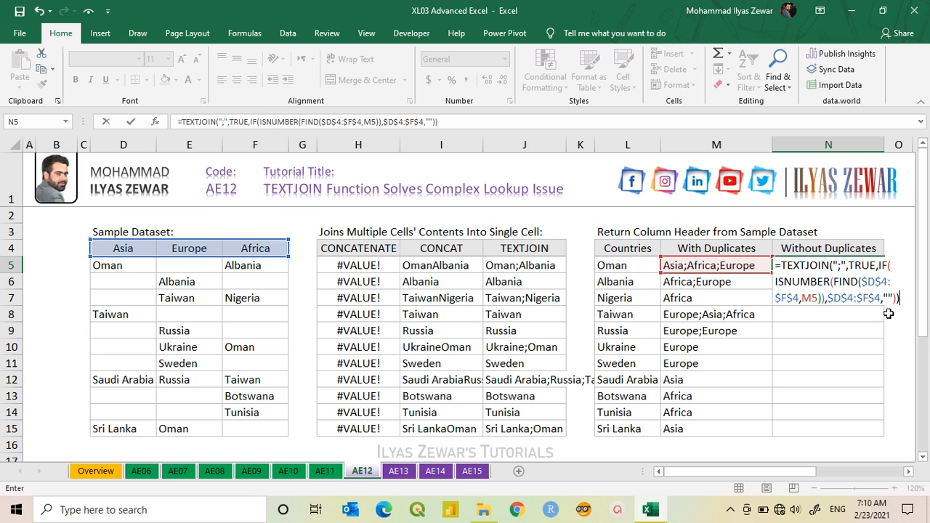
{"action": "key", "text": "Return"}
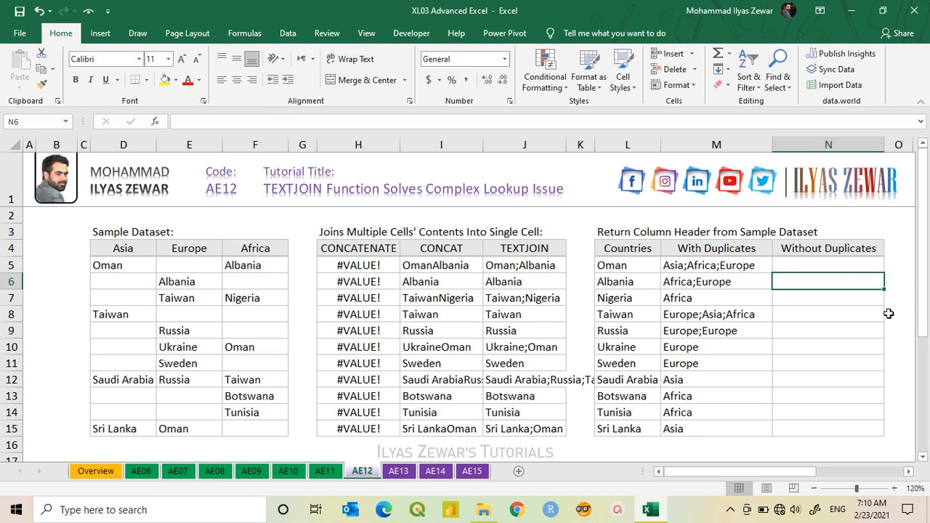
- Evaluate the whole TEXTJOIN expression inside N5 to preview its result, and restore the formula text
{"action": "double_click", "coordinate": [823, 264]}
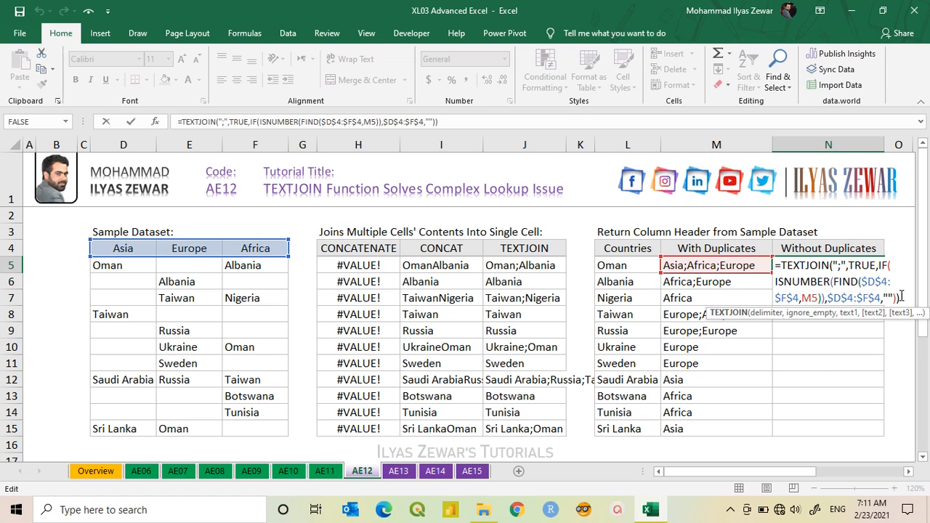
{"action": "left_click_drag", "start_coordinate": [901, 296], "coordinate": [782, 266]}
{"action": "key", "text": "F9"}
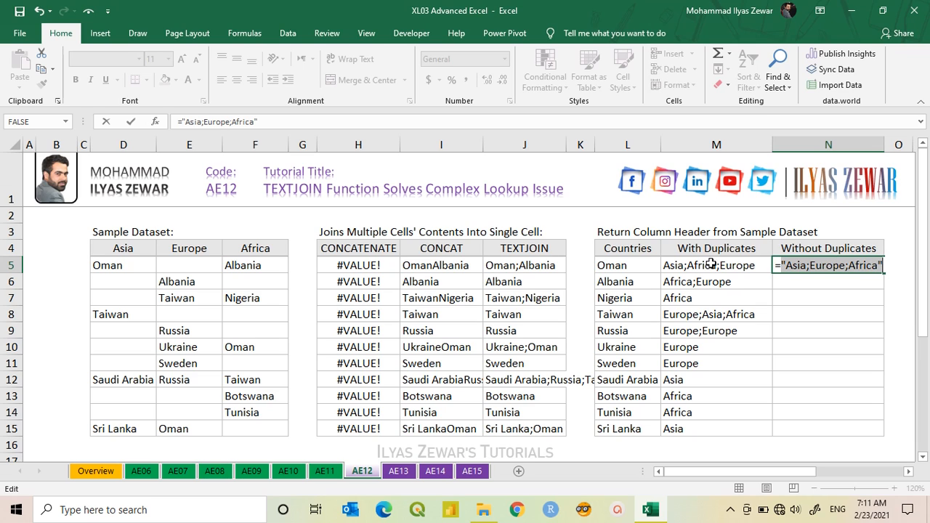
{"action": "key", "text": "ctrl+z"}
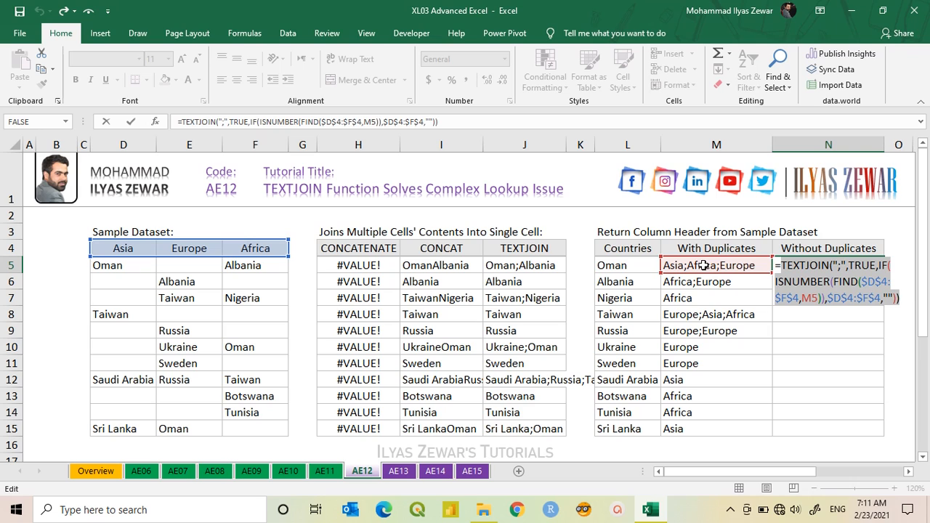
- Enter the N5 formula as an array formula and fill it down the Without Duplicates column to N15
{"action": "key", "text": "ctrl+shift+Return"}
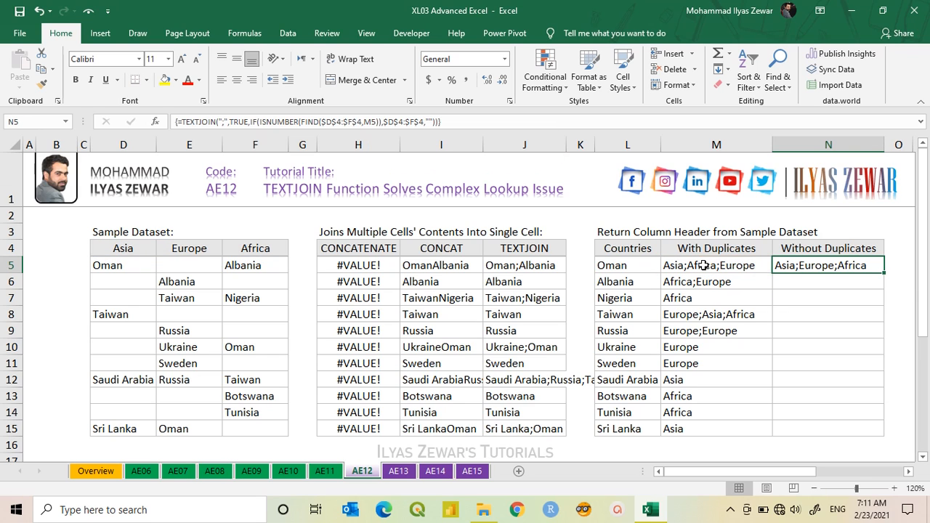
{"action": "double_click", "coordinate": [884, 273]}
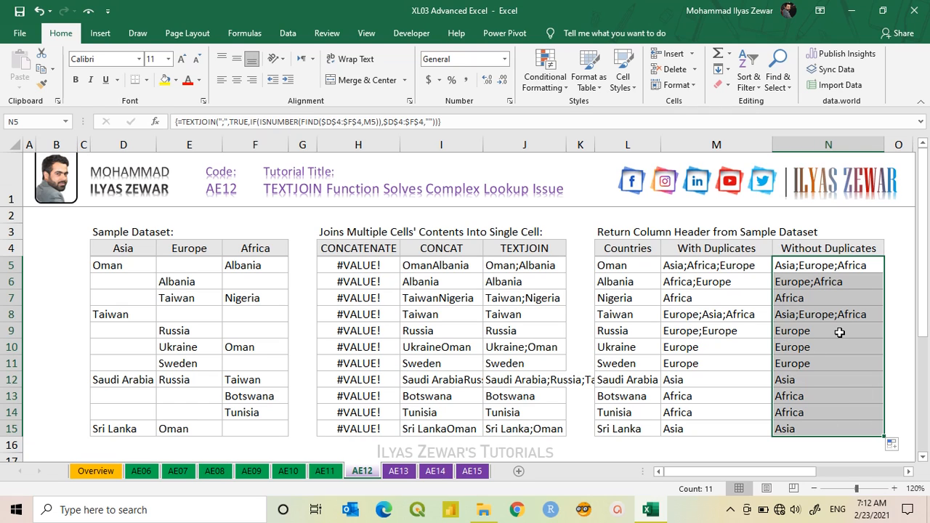
- Copy Sri Lanka from D15 into D10 as a second entry under Asia
{"action": "left_click", "coordinate": [131, 429]}
{"action": "key", "text": "ctrl+c"}
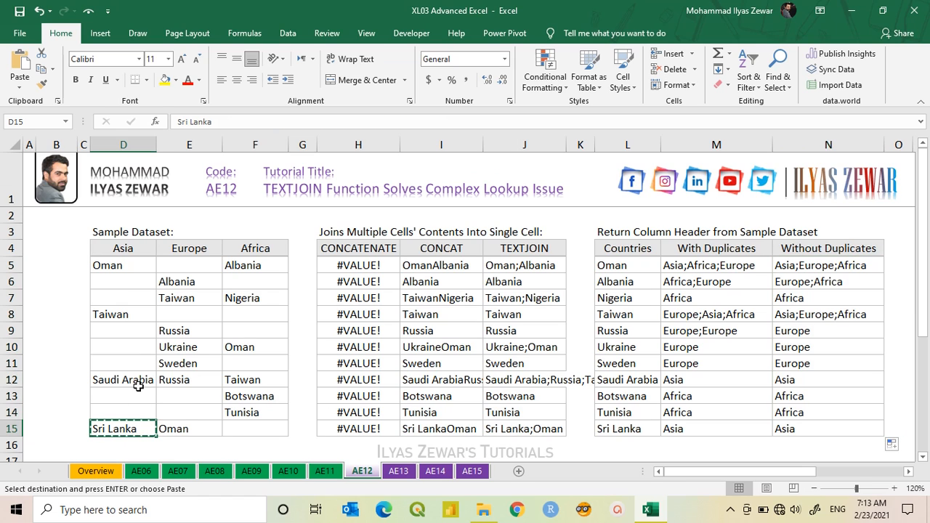
{"action": "left_click", "coordinate": [120, 347]}
{"action": "key", "text": "ctrl+v"}
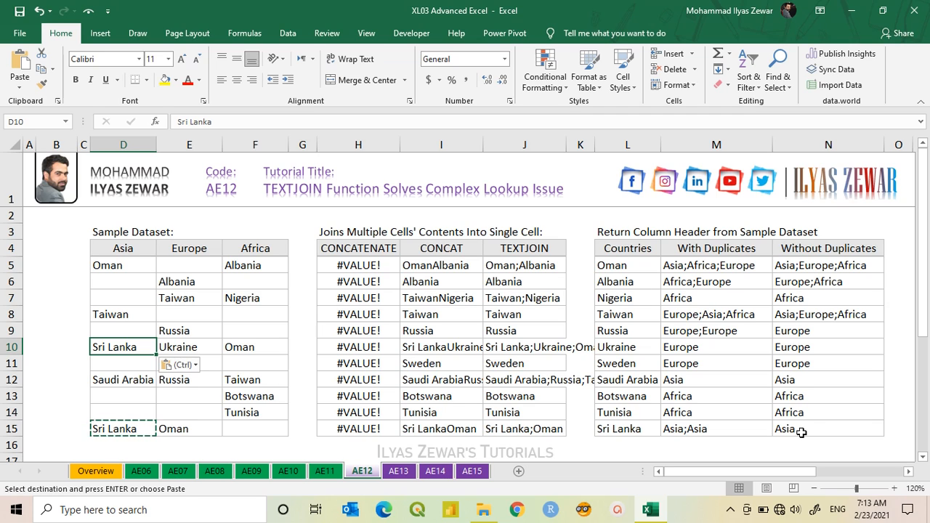
- Copy Botswana from F13 into F8 as a second entry under Africa
{"action": "left_click", "coordinate": [271, 396]}
{"action": "key", "text": "ctrl+c"}
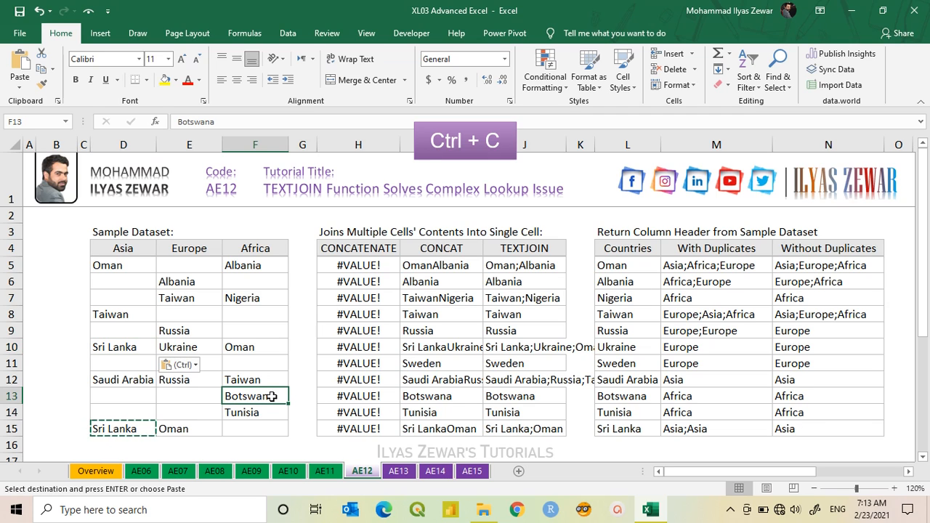
{"action": "left_click", "coordinate": [252, 312]}
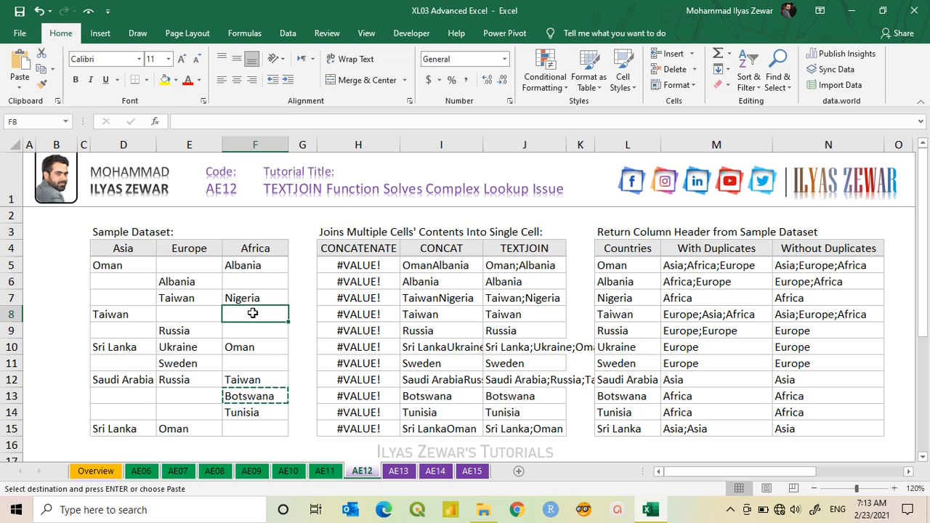
{"action": "key", "text": "ctrl+v"}
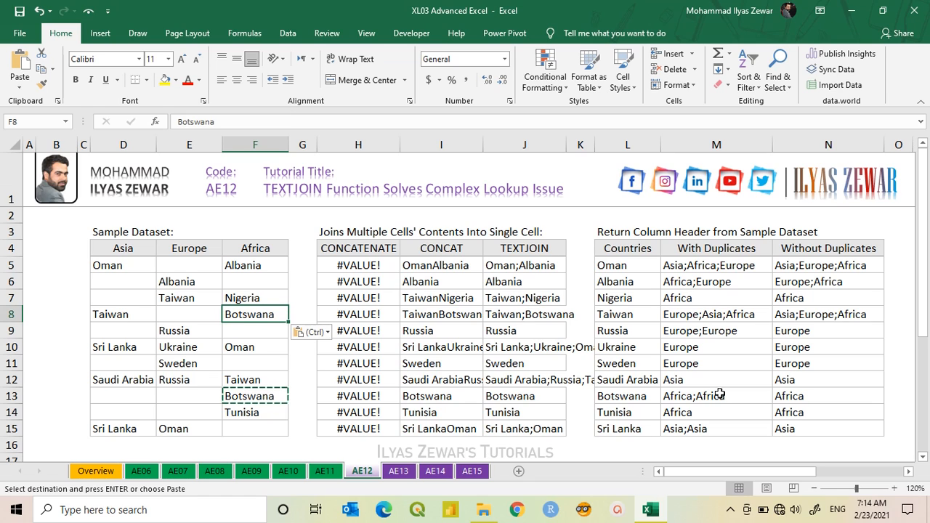
{"action": "left_click", "coordinate": [52, 236]}
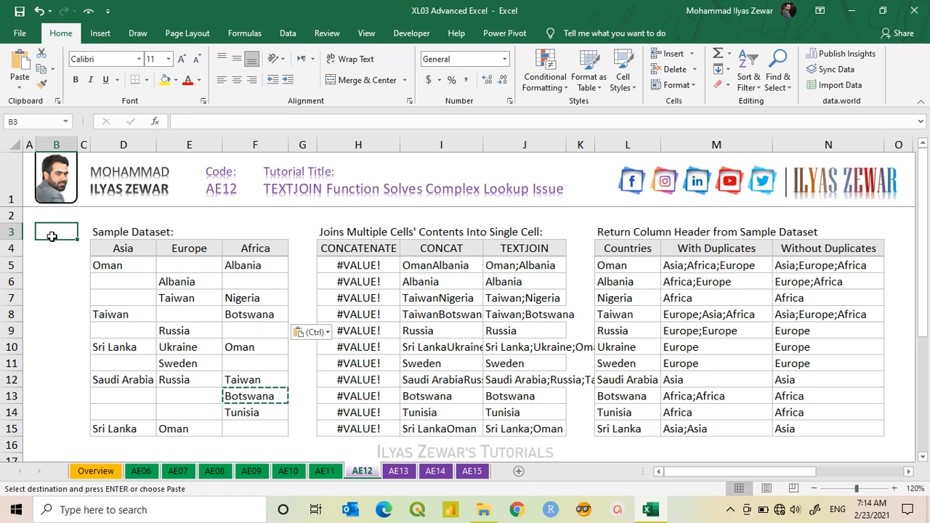